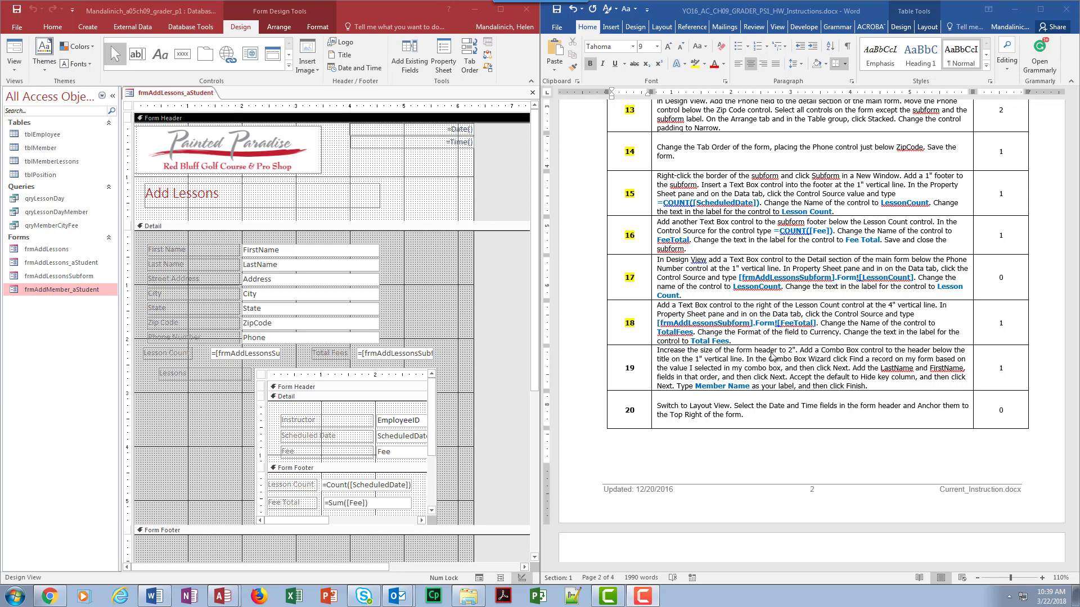
Step: Enlarge the form header past the 2-inch mark on the vertical ruler, making room beneath the Add Lessons title
left_click(298, 222)
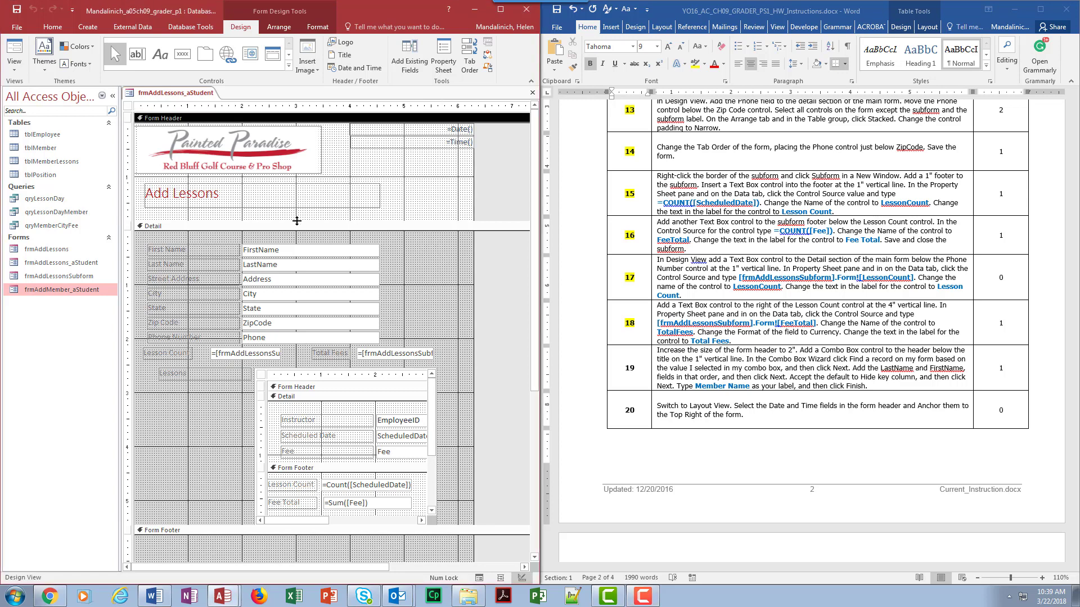
left_click(186, 219)
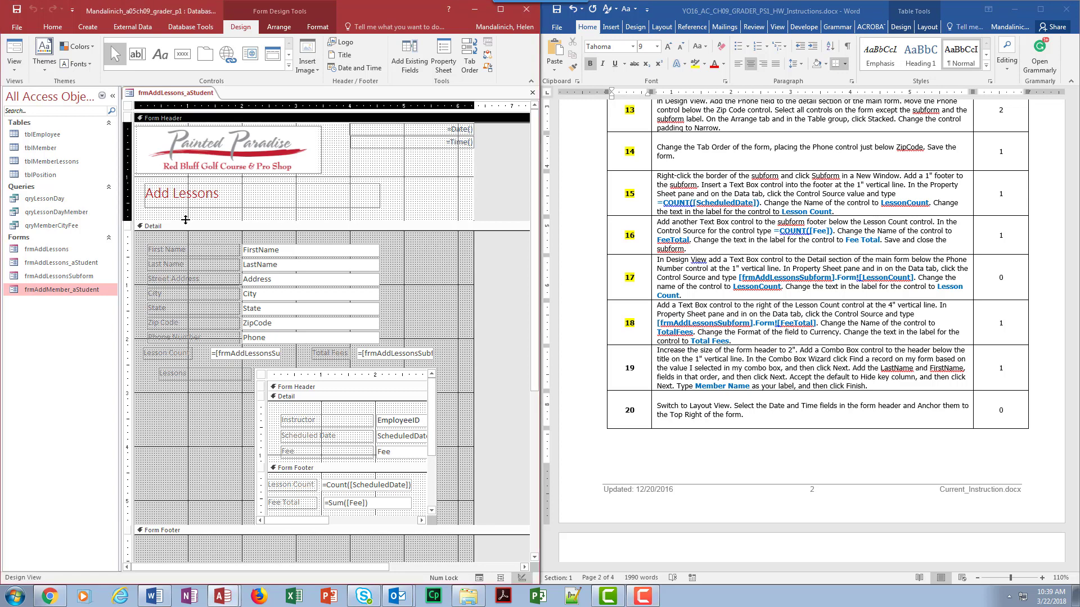
left_click_drag(185, 219, 268, 228)
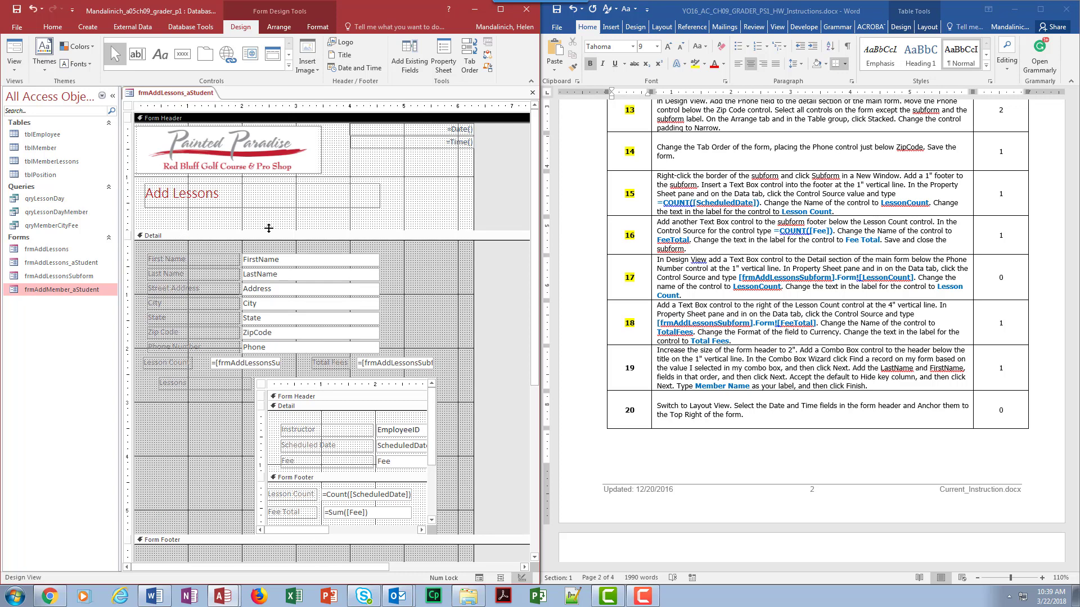
left_click(176, 237)
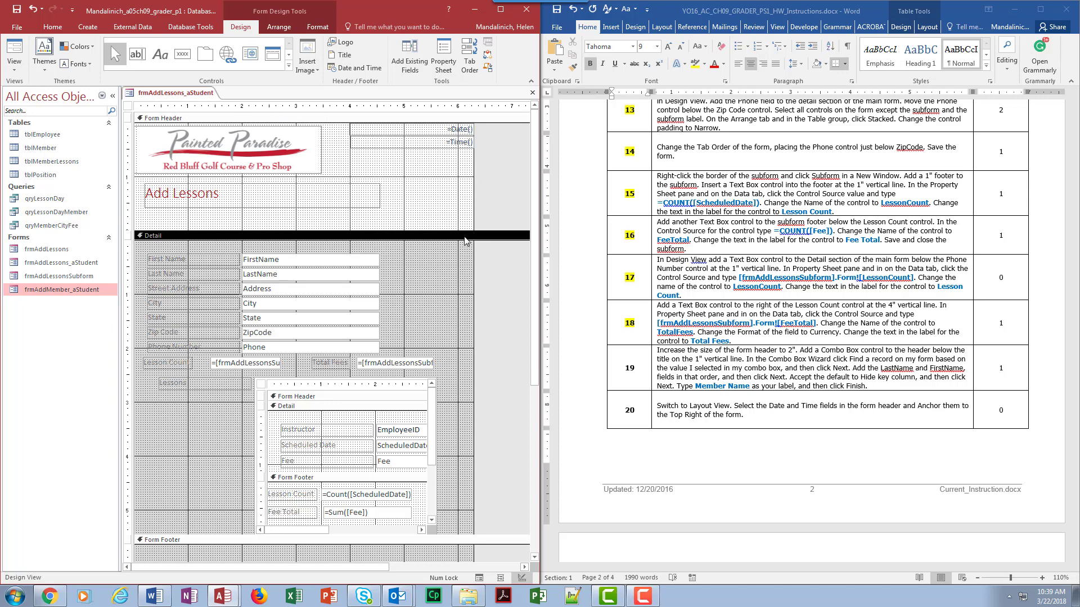
left_click_drag(253, 230, 252, 266)
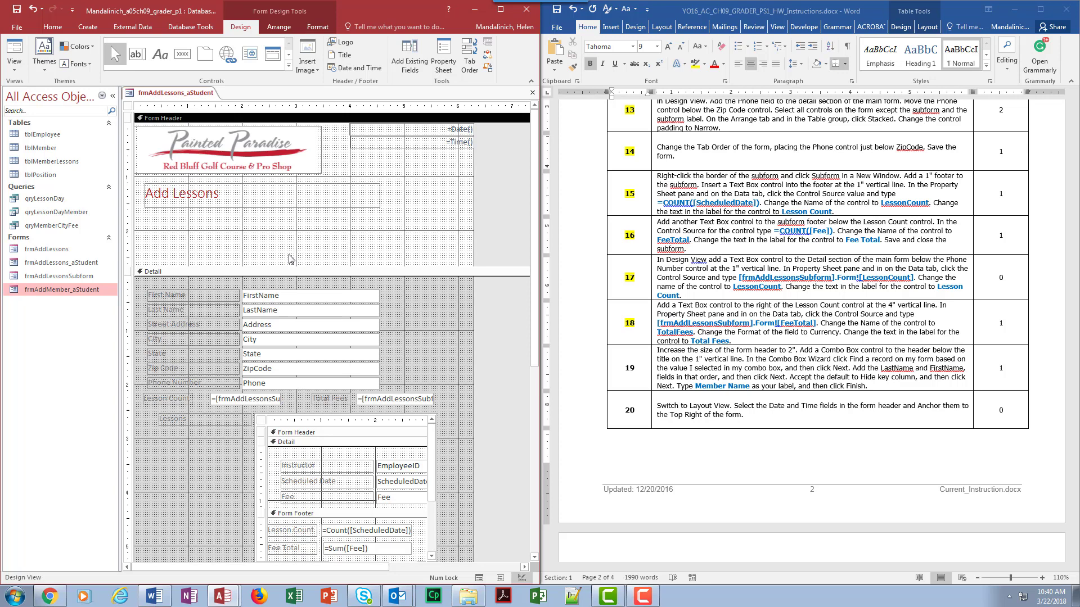
left_click(289, 67)
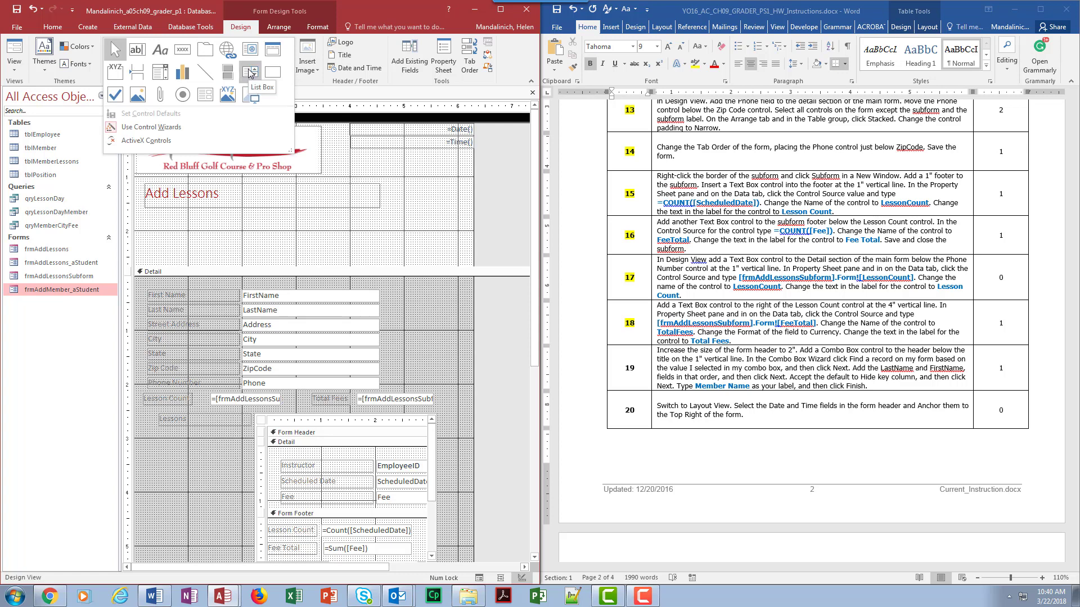
left_click(163, 77)
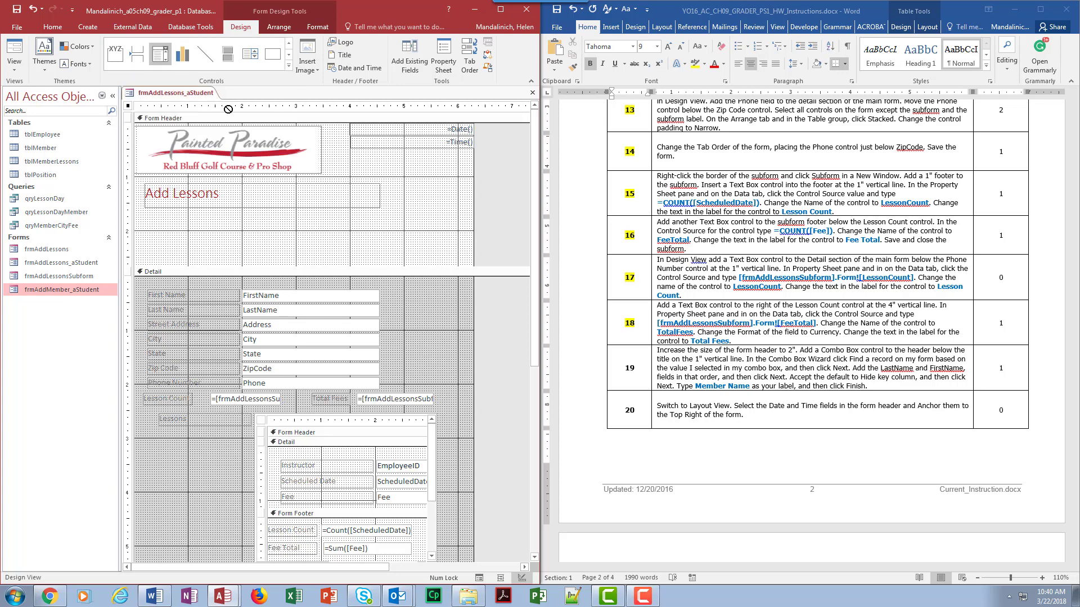
left_click(230, 231)
left_click_drag(286, 238, 366, 253)
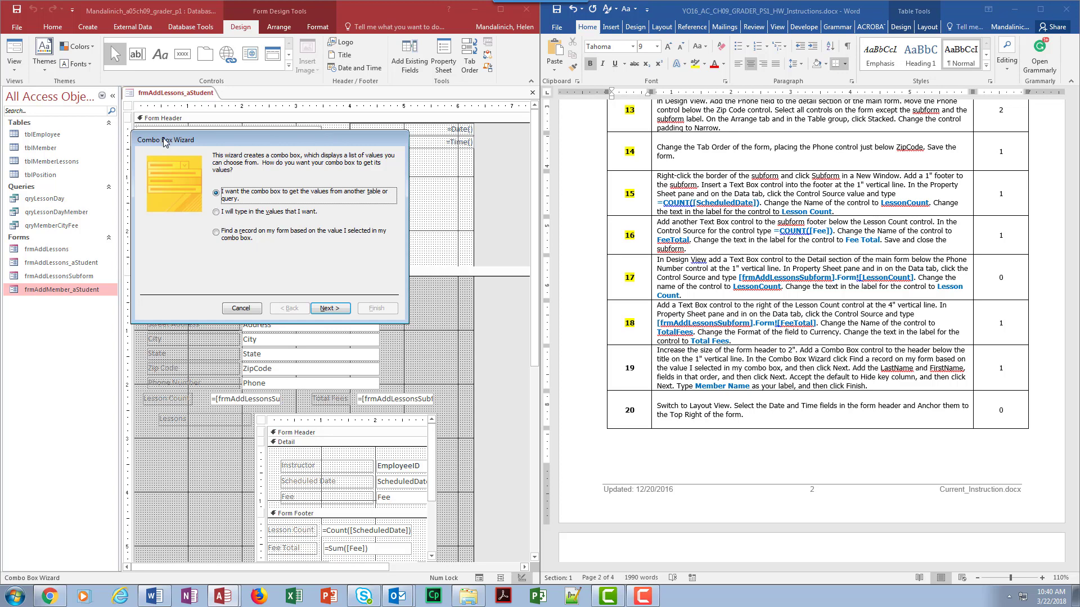
left_click(240, 308)
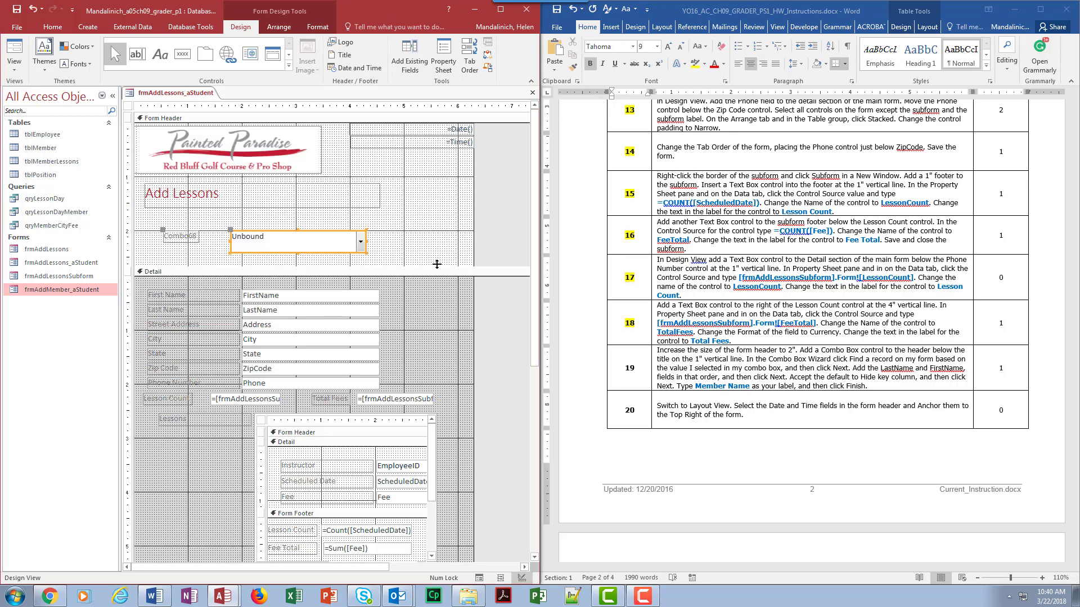
key("Delete")
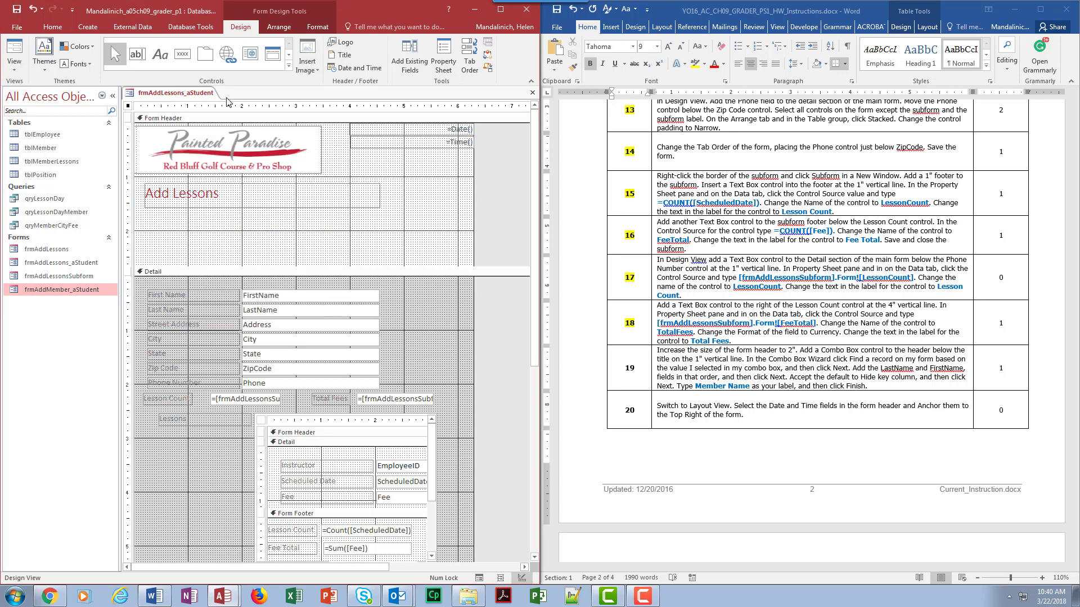
Step: Toggle the Use Control Wizards option off and back on
left_click(288, 67)
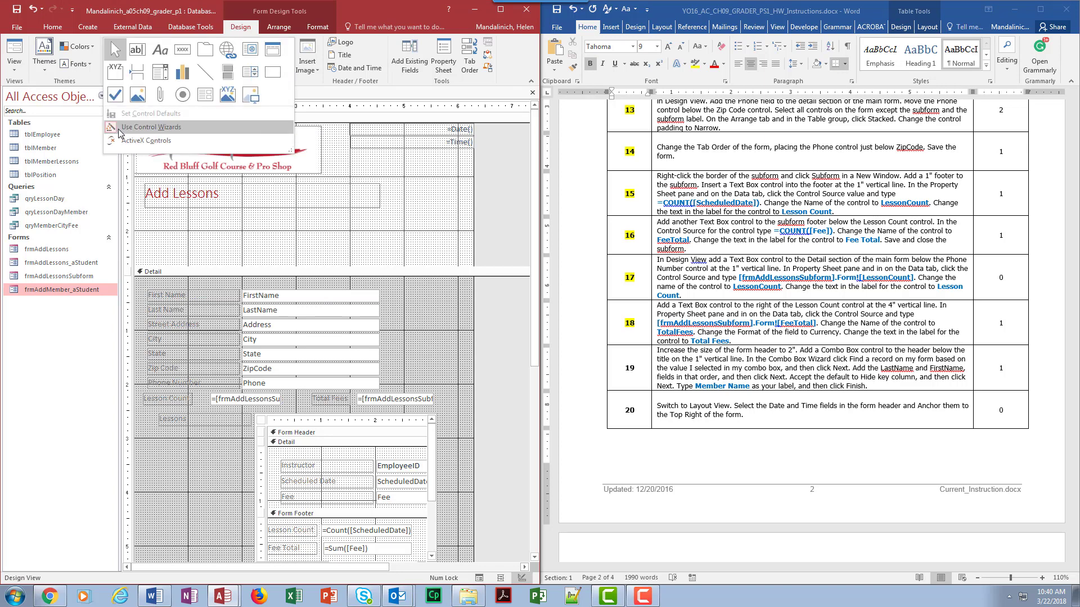
left_click(347, 220)
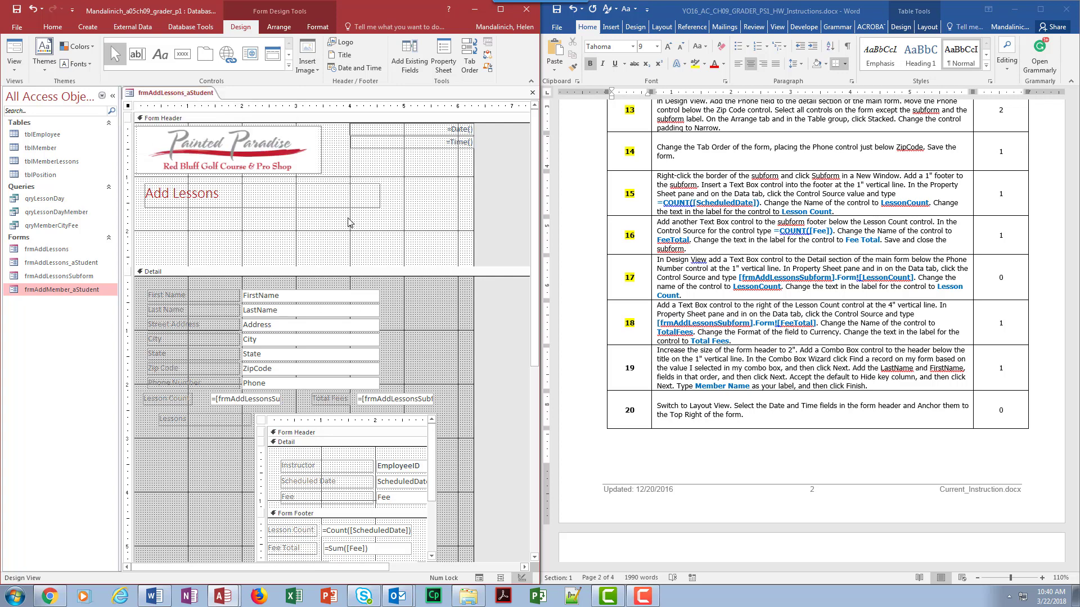
left_click(288, 65)
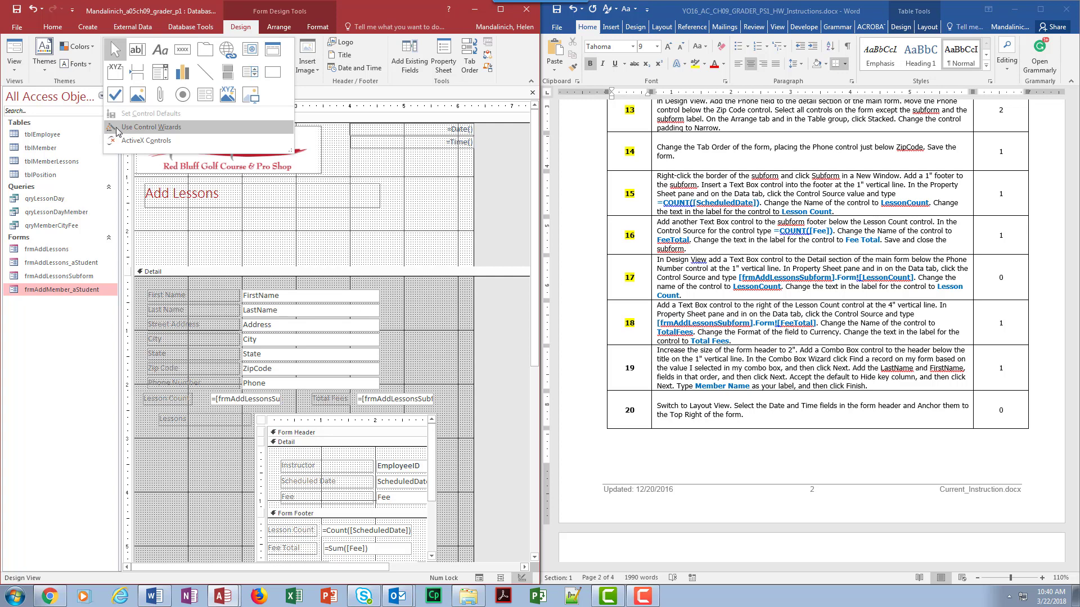
left_click(147, 127)
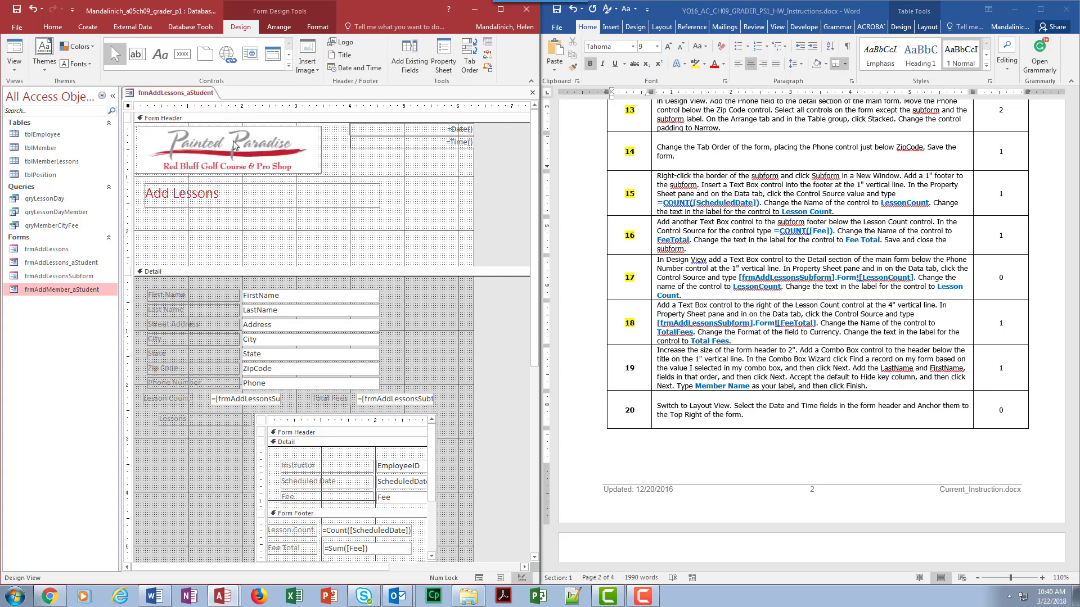
Step: Draw a combo box in the form header below the title and set it to find a record based on the selected value
left_click(289, 66)
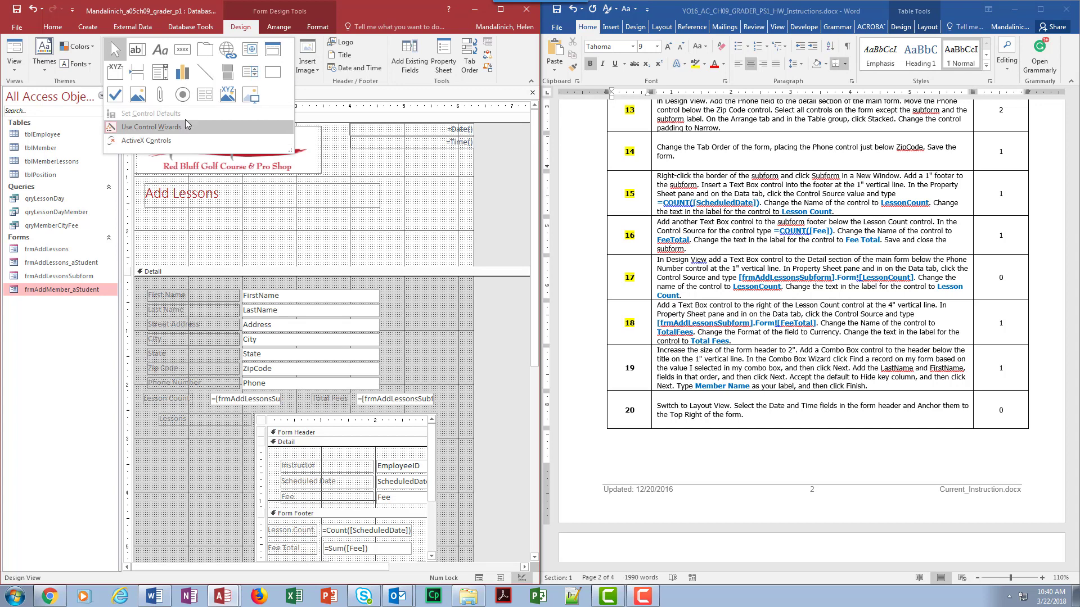
left_click(160, 72)
left_click_drag(224, 226, 372, 251)
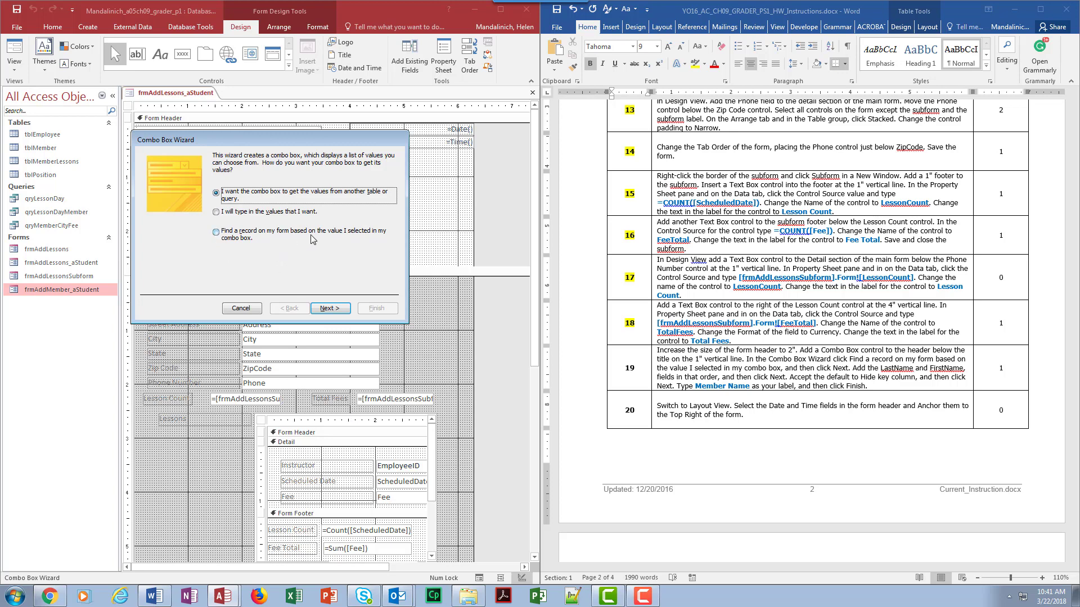
left_click(216, 233)
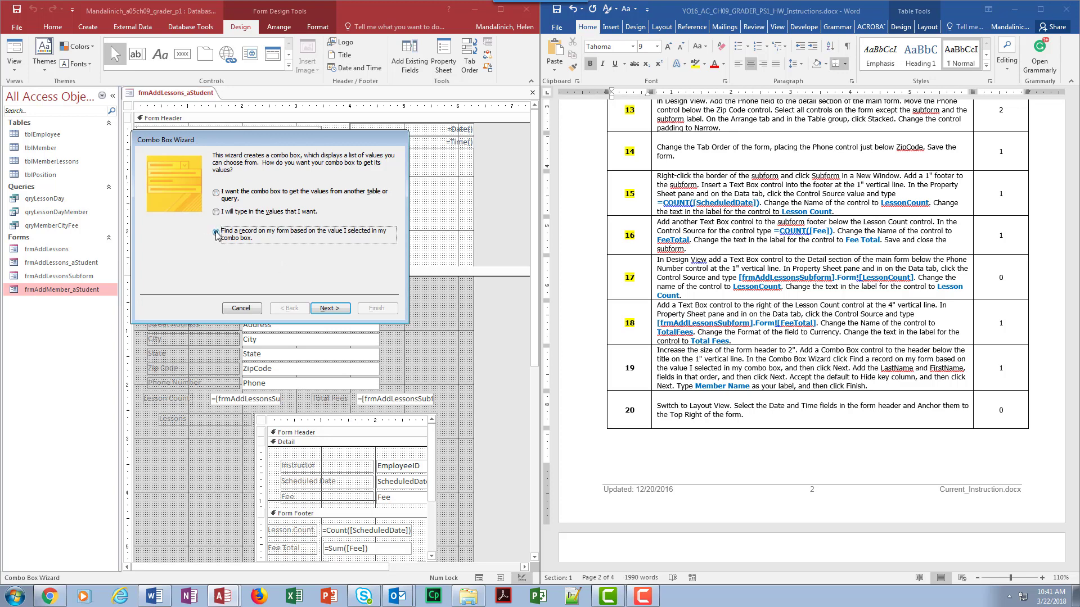
left_click(333, 309)
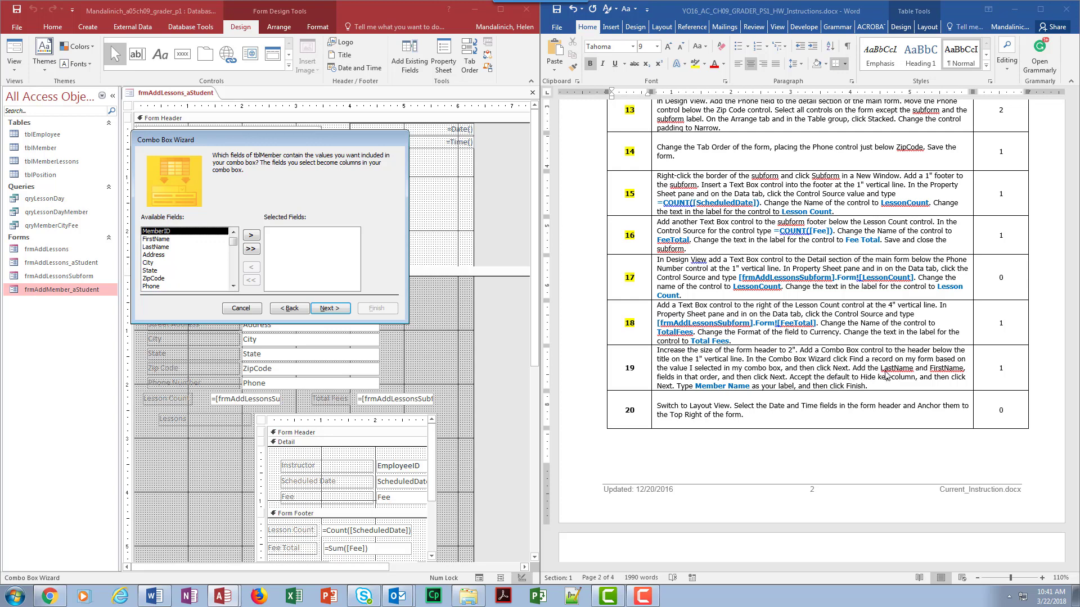
Step: Add the LastName and FirstName fields, in that order, to the combo box
left_click(165, 248)
left_click(250, 238)
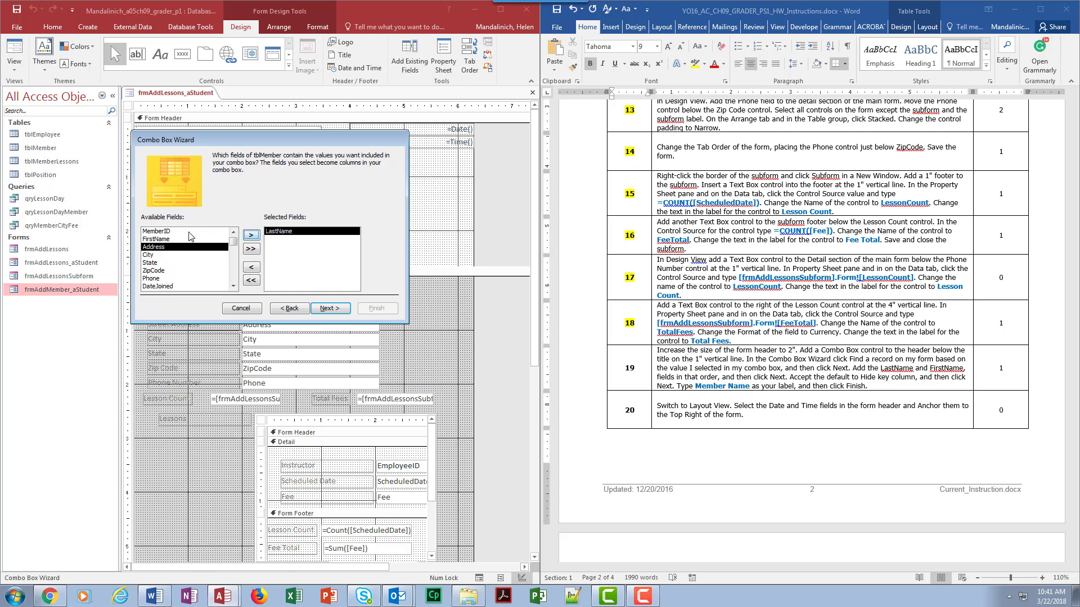
left_click(251, 238)
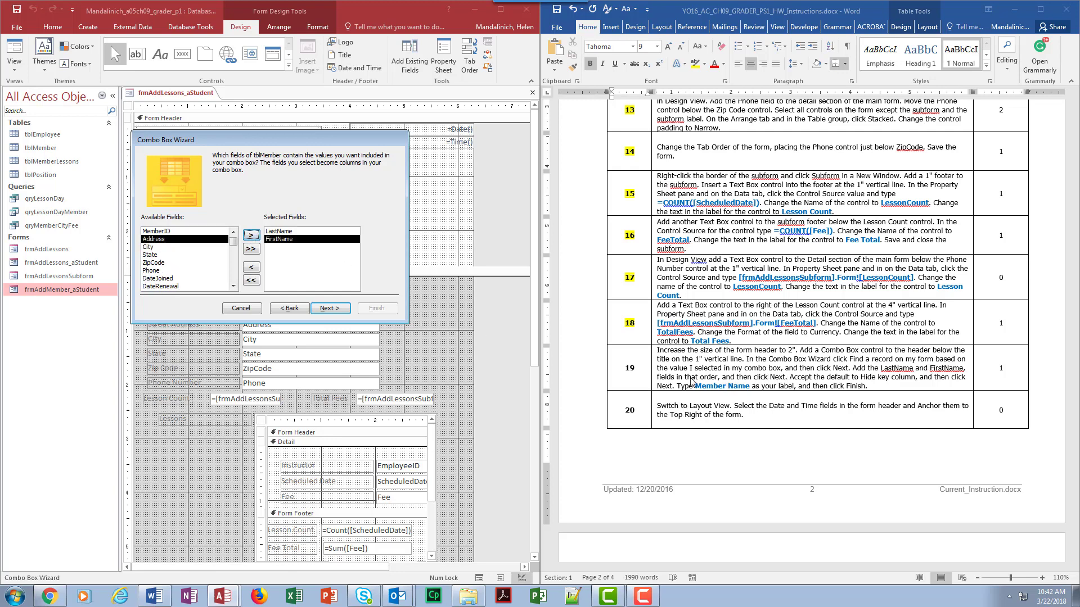
left_click(331, 308)
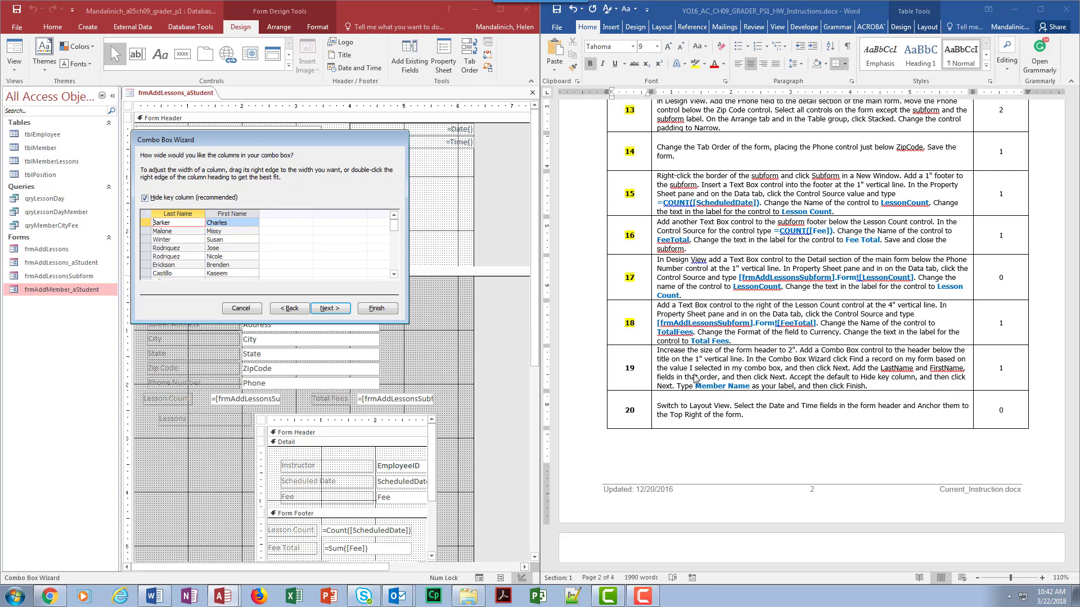
Step: Keep the key column hidden and finish the combo box with the label Member Name
left_click(326, 308)
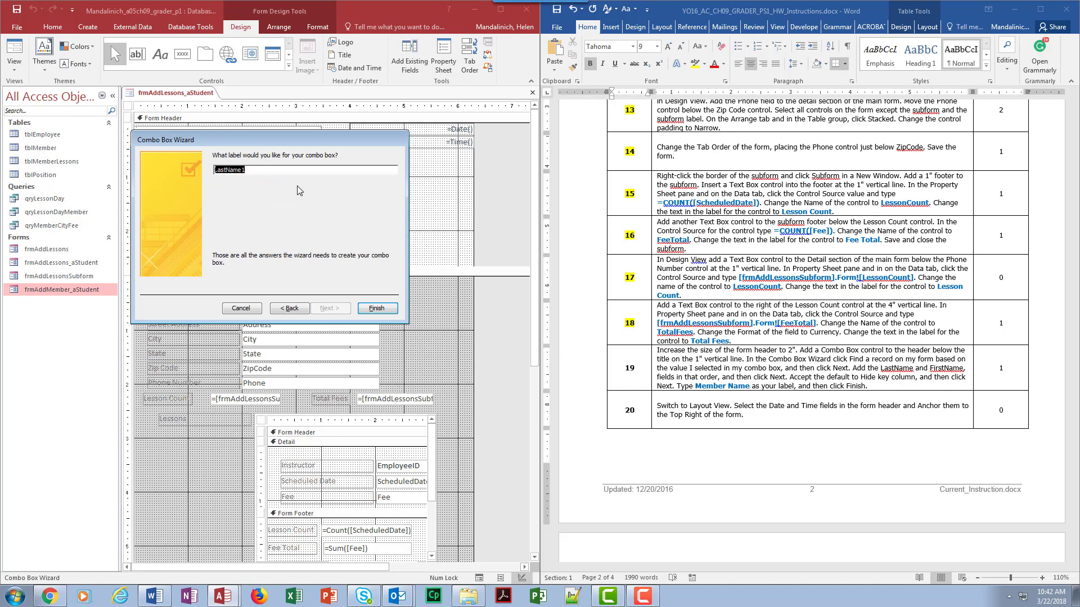
type("Member Name")
left_click(376, 308)
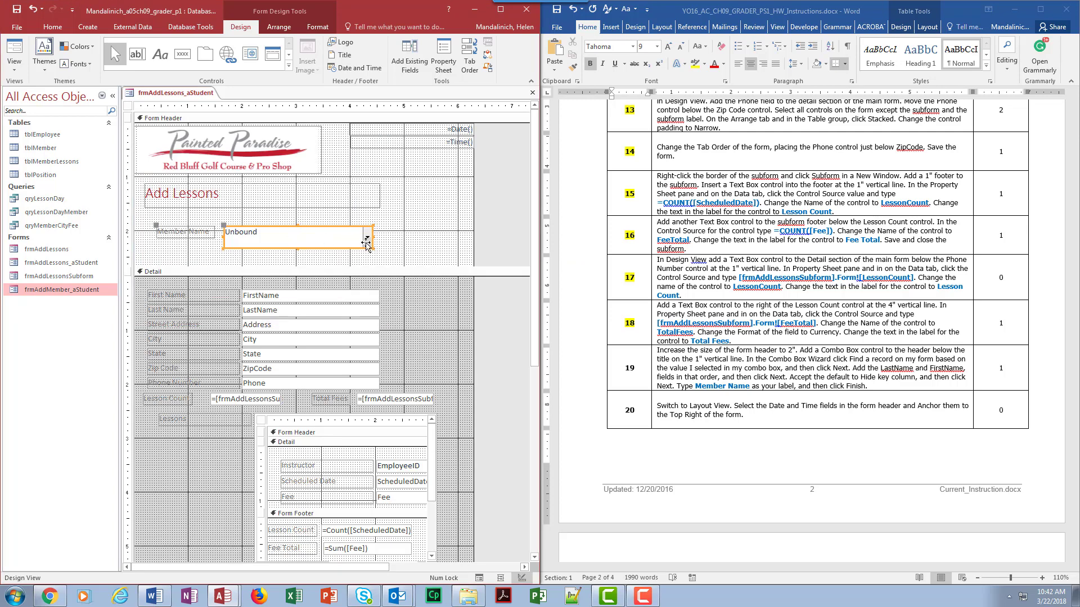
Step: Switch to the Word instructions and highlight step numbers 19 and 20 in yellow
left_click(652, 376)
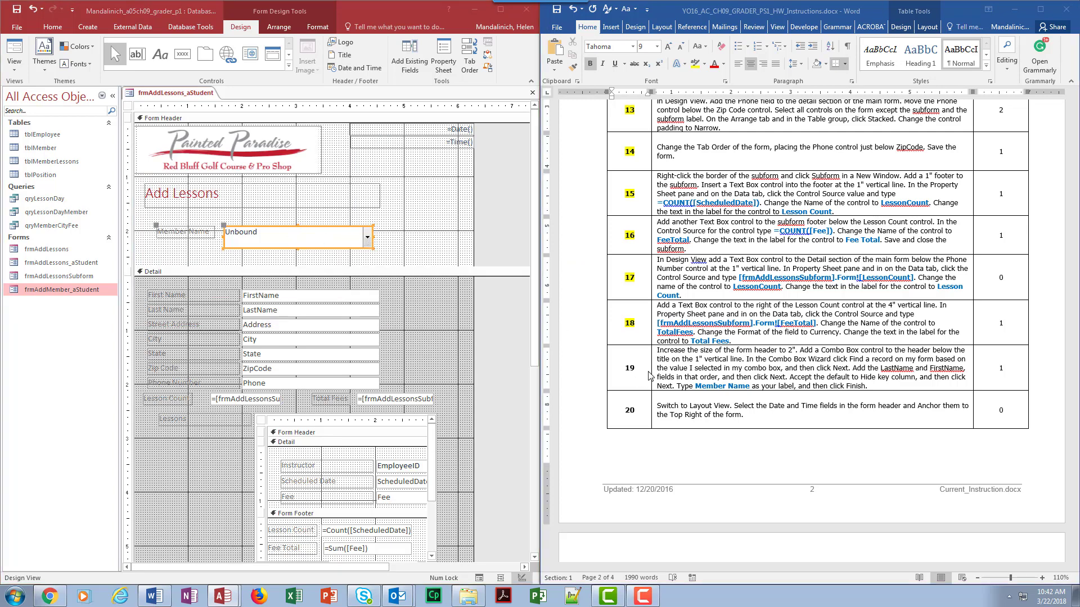
double_click(625, 368)
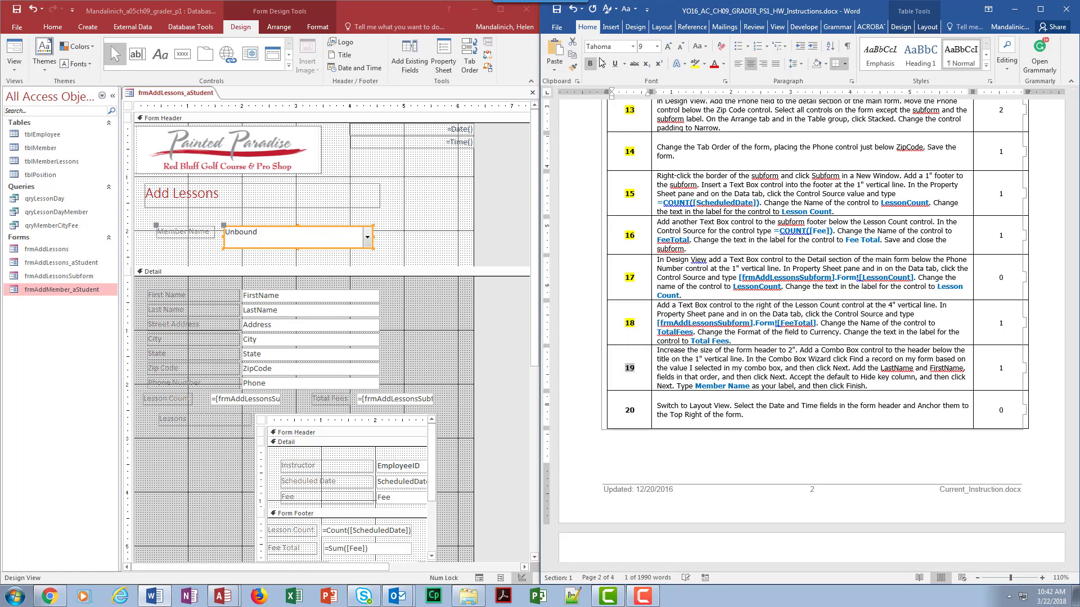
left_click(696, 65)
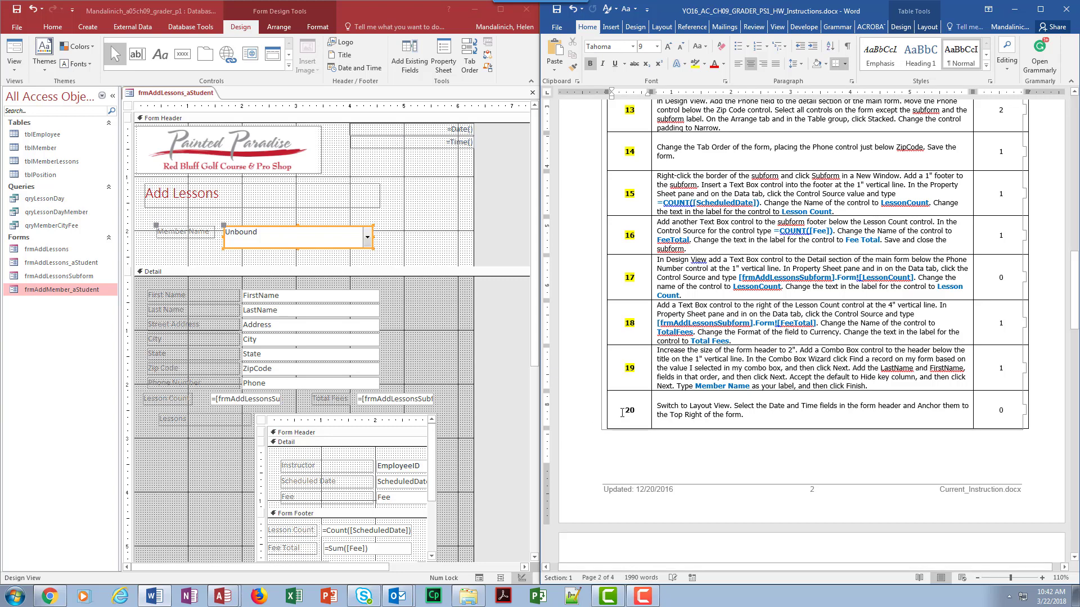
double_click(639, 414)
scroll(791, 322, "down", 4)
scroll(790, 322, "down", 3)
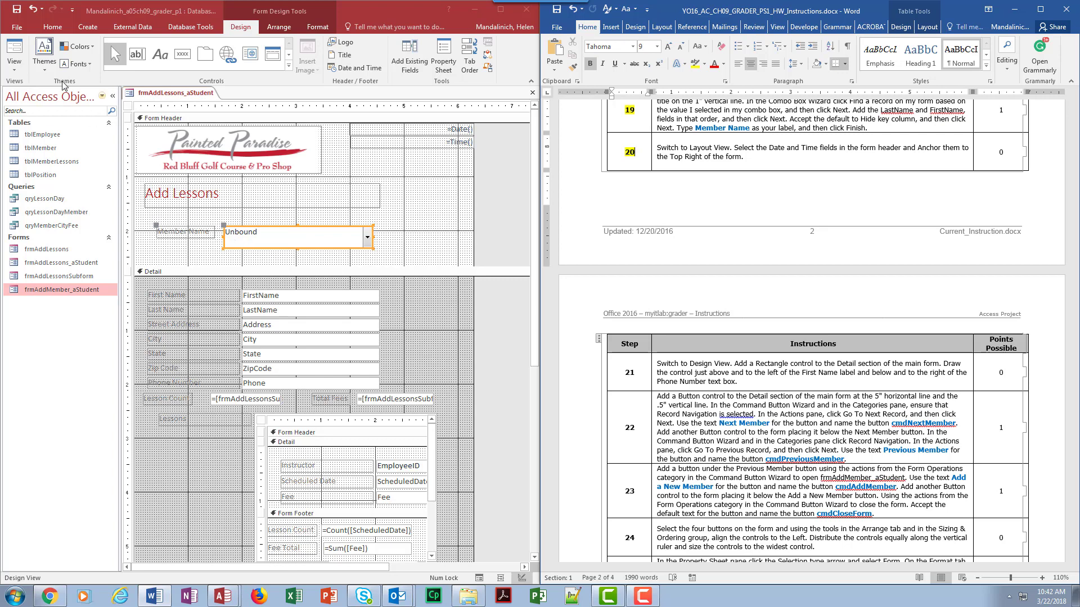
Step: Switch to Access, show the form in Form View and look up a member's record with the Member Name combo box
left_click(14, 50)
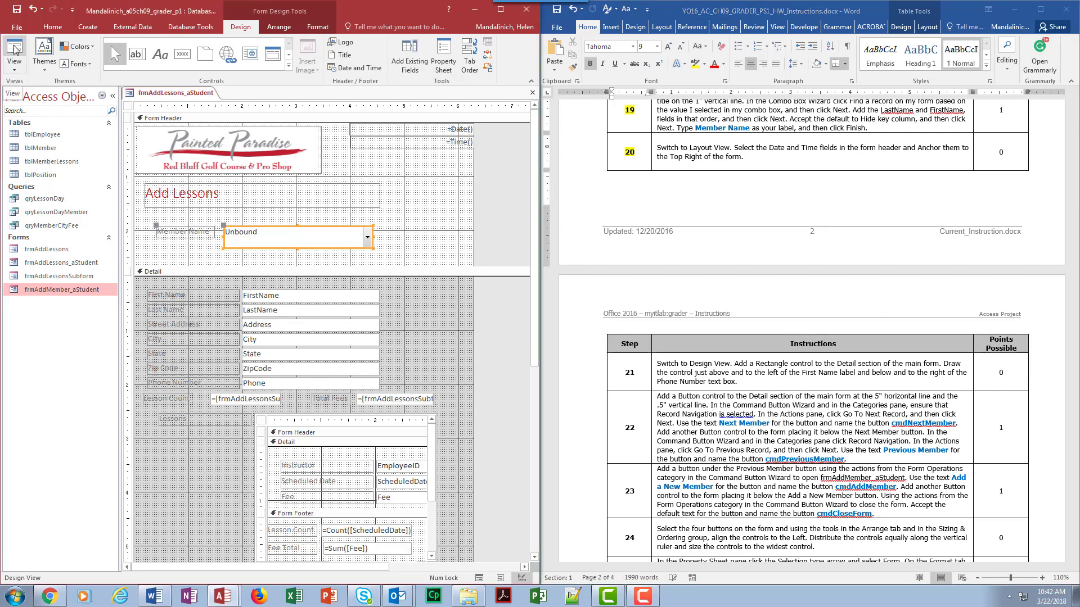
left_click(14, 50)
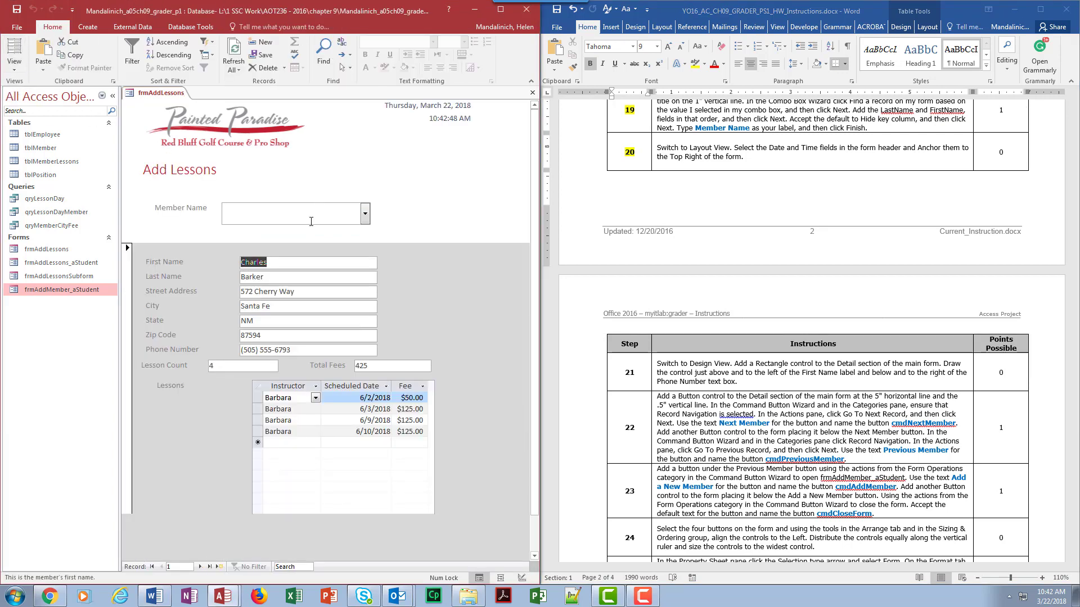
left_click(365, 217)
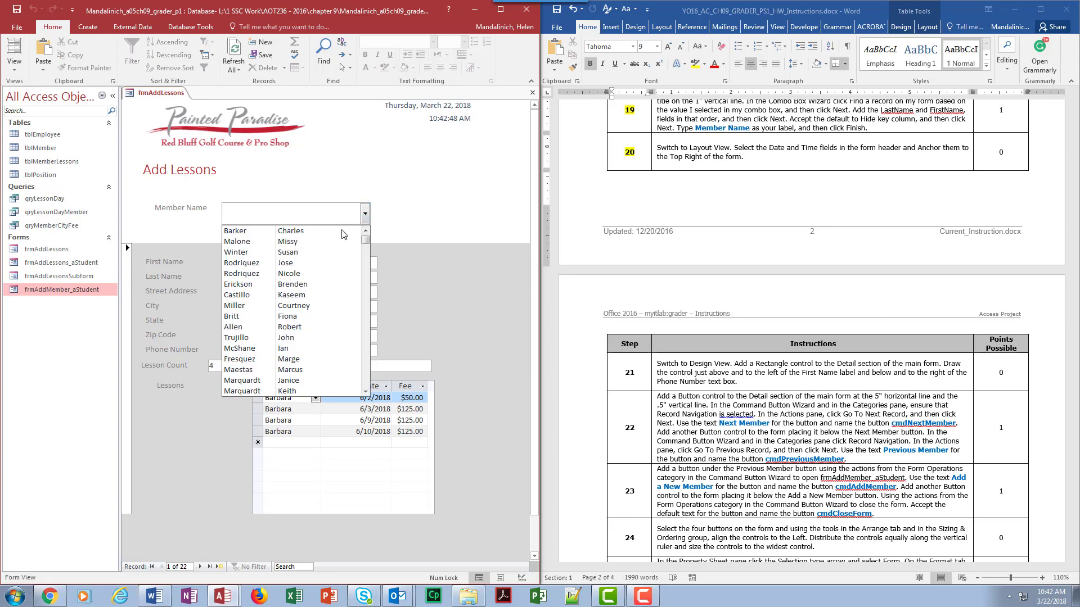
left_click(331, 311)
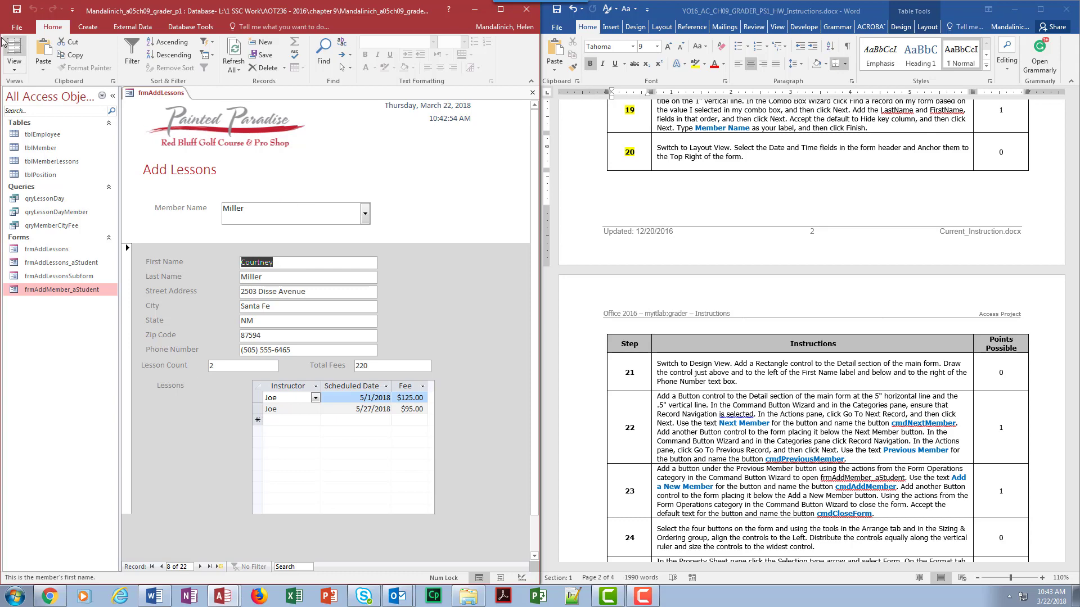
Step: Return the form to Design View and move the Member Name combo box to the 1-inch vertical line below the title
left_click(14, 65)
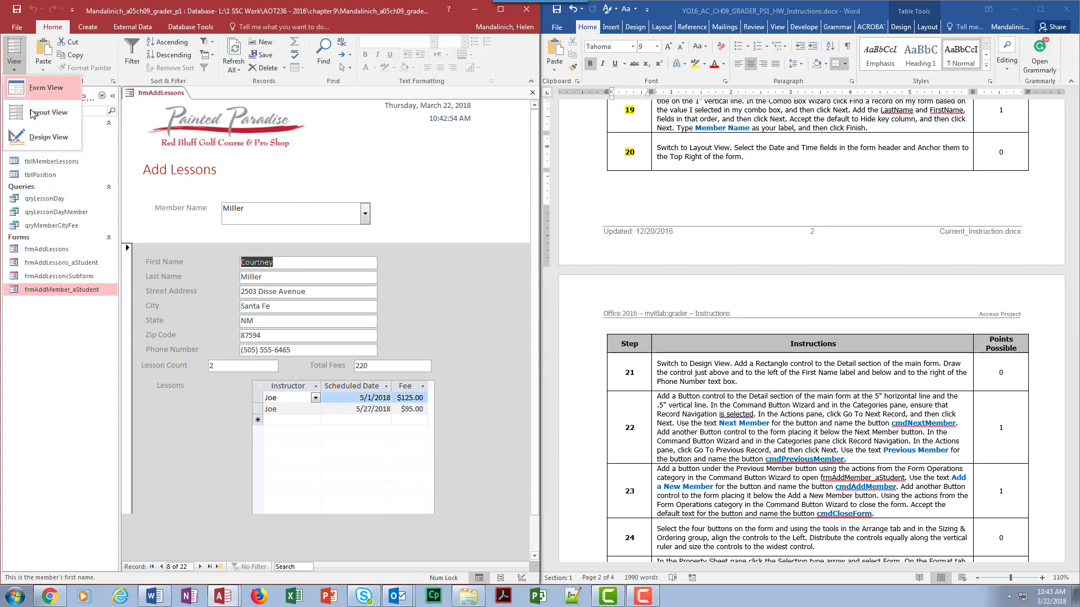
left_click(41, 137)
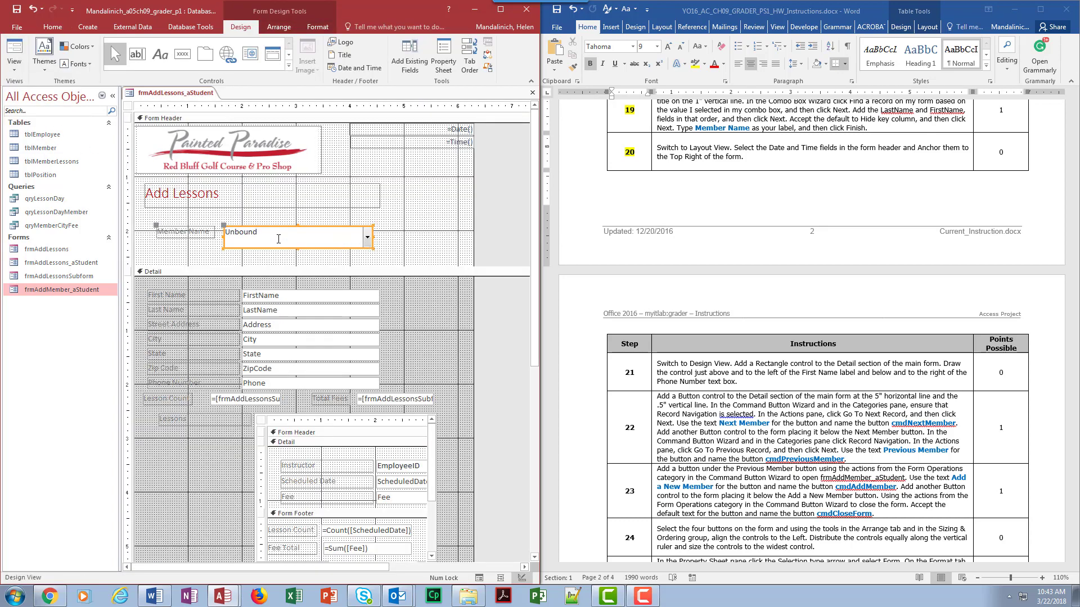
left_click_drag(279, 226, 189, 223)
left_click(189, 226)
left_click(209, 222)
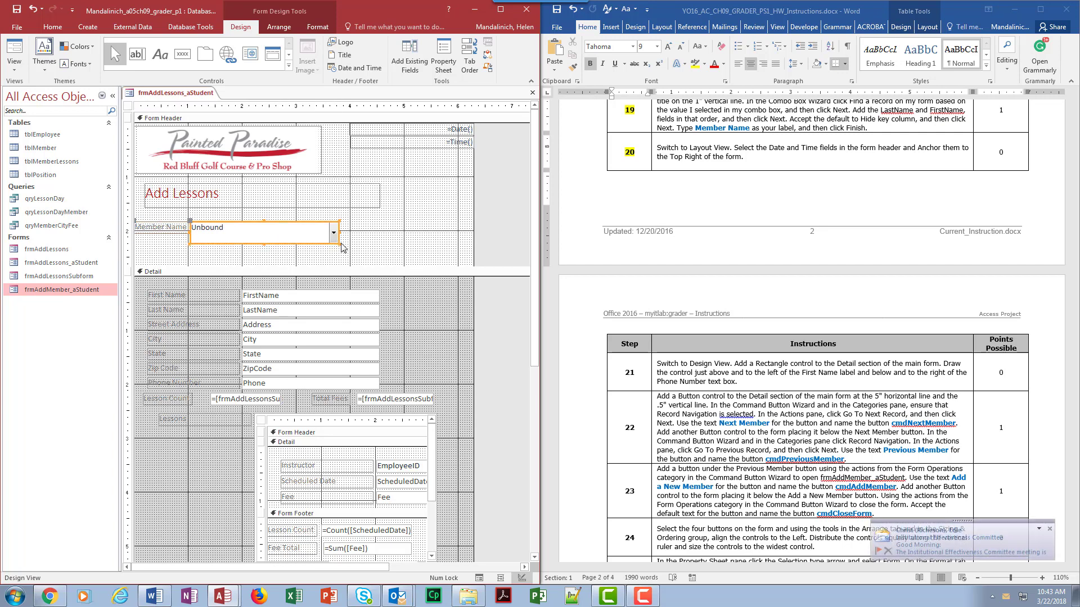
left_click_drag(334, 243, 330, 240)
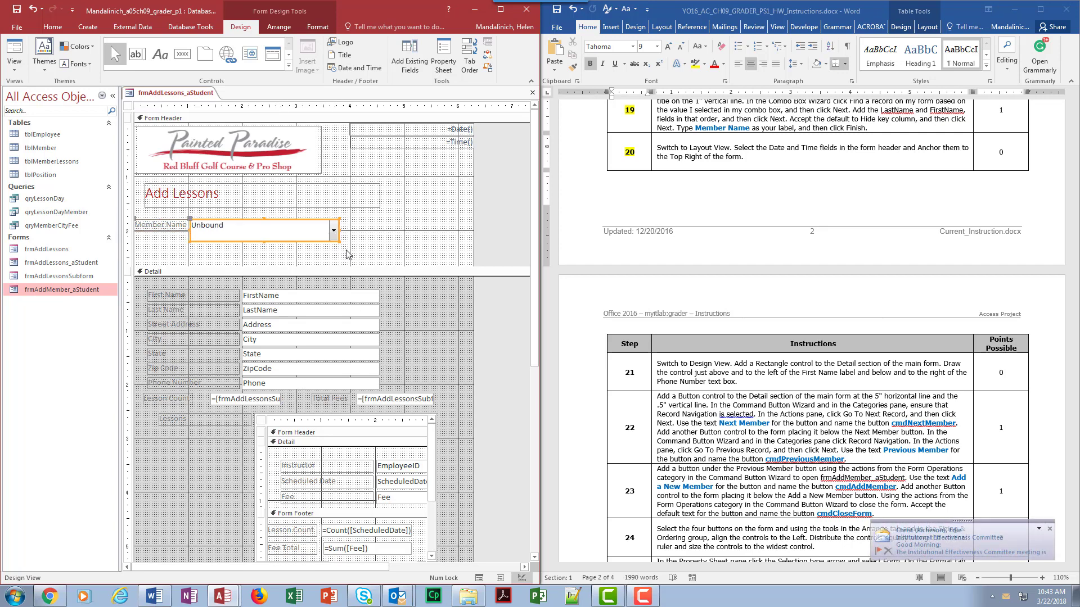
Step: Size the Member Name label and combo box to the shortest and align them to the top
left_click(164, 214)
left_click_drag(164, 214, 235, 244)
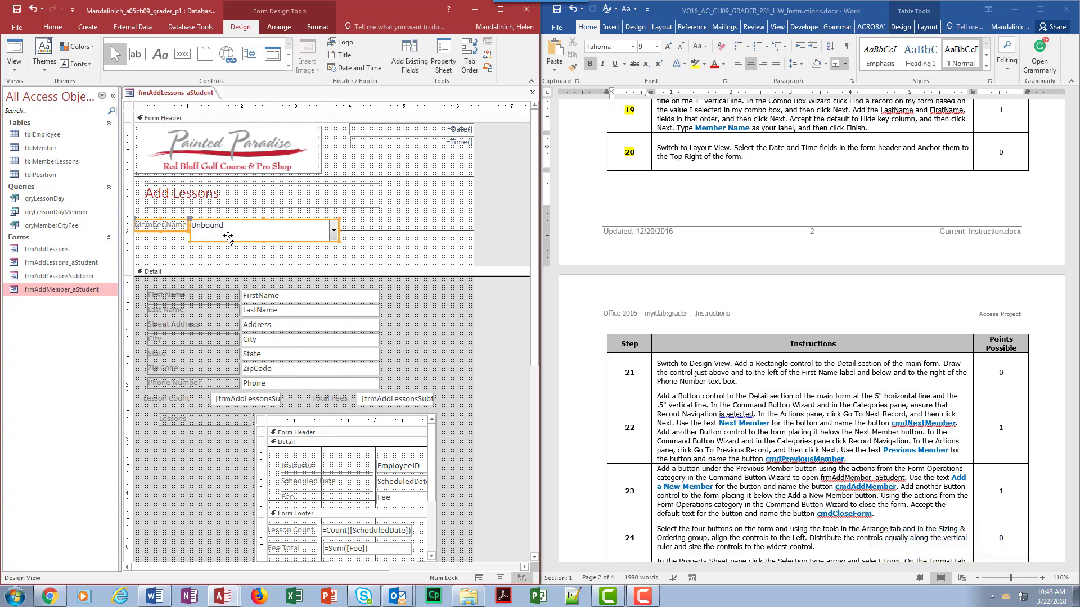
left_click(279, 27)
left_click(401, 66)
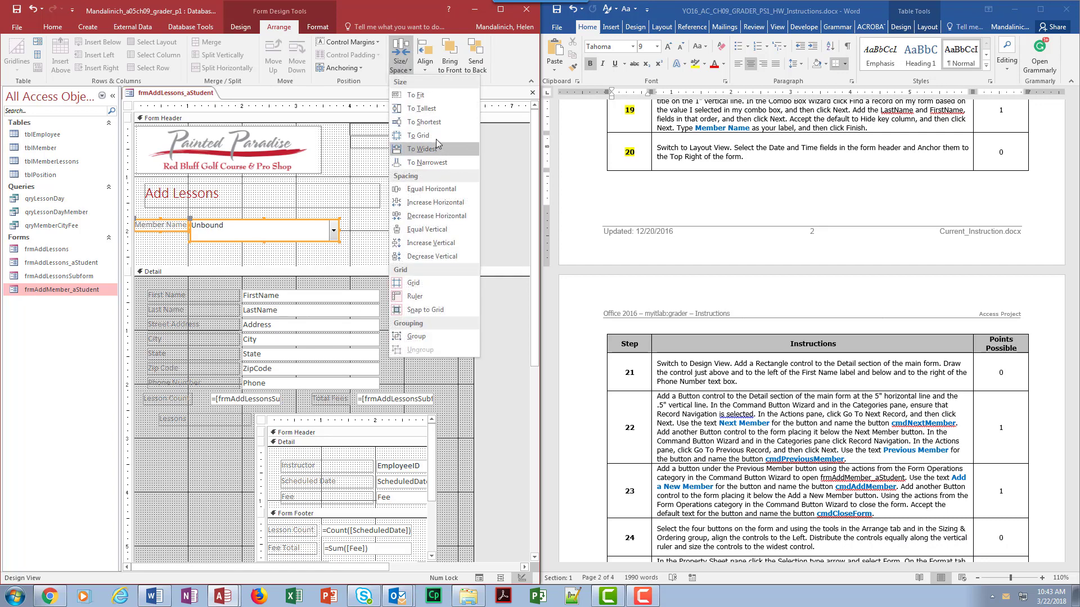
left_click(433, 123)
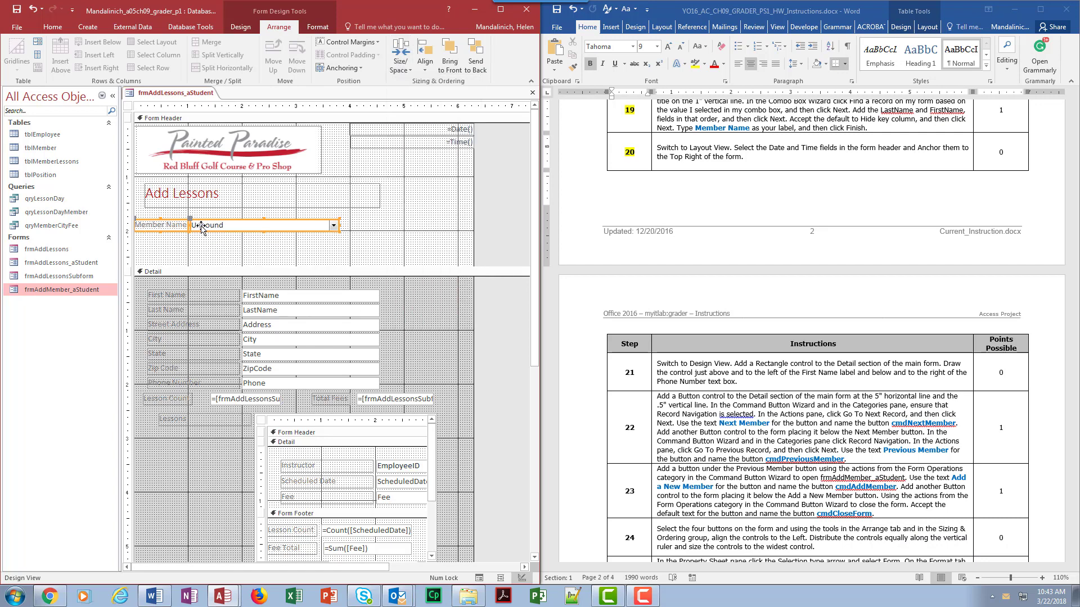
left_click(426, 66)
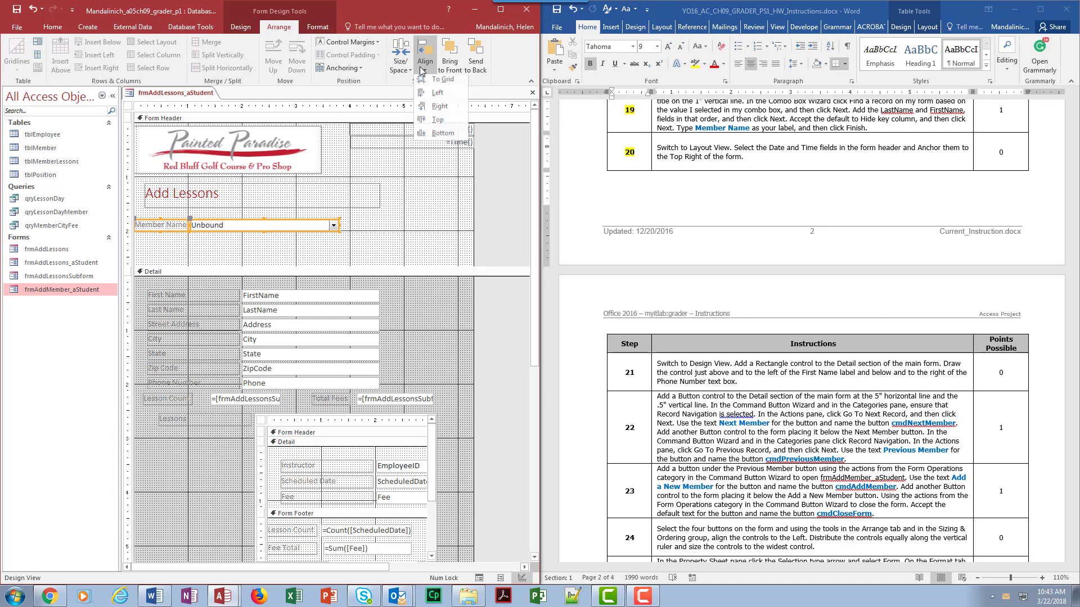
left_click(434, 124)
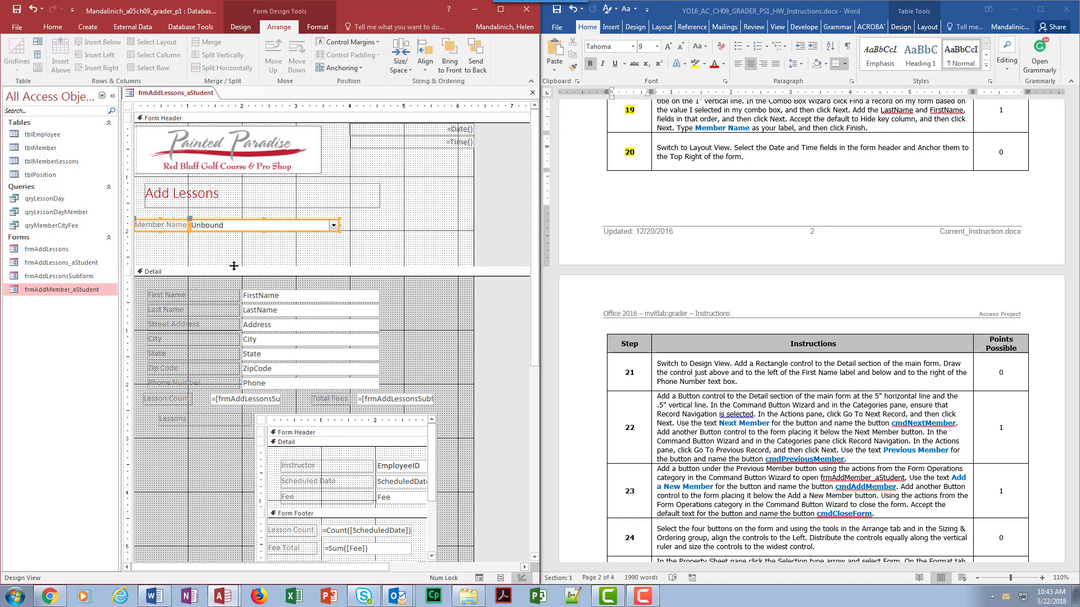
Step: Reduce the Form Header section's height so it ends just below the Member Name combo box
left_click(325, 255)
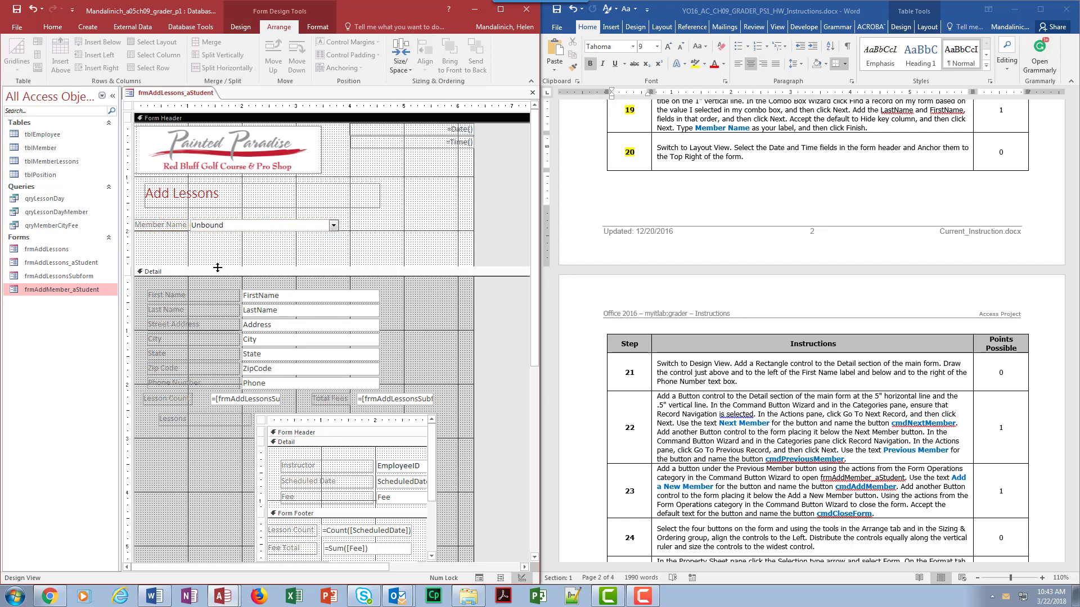
left_click_drag(217, 268, 217, 232)
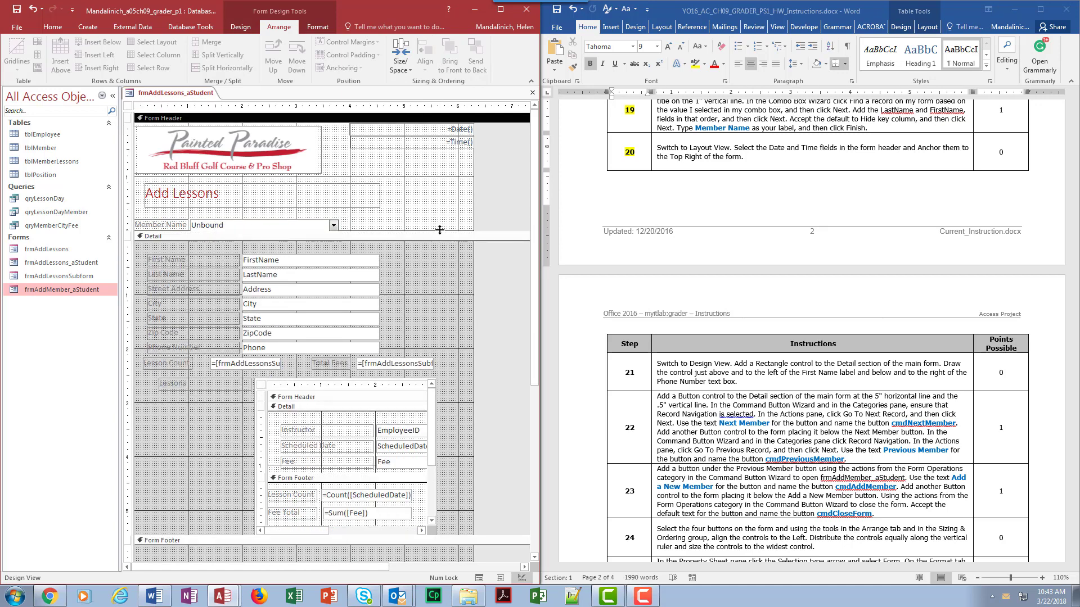
Step: Draw a rectangle in the Detail section around the First Name through Phone Number fields and pull its outer edge slightly closer to the labels
left_click(705, 371)
scroll(704, 372, "down", 2)
scroll(688, 345, "up", 1)
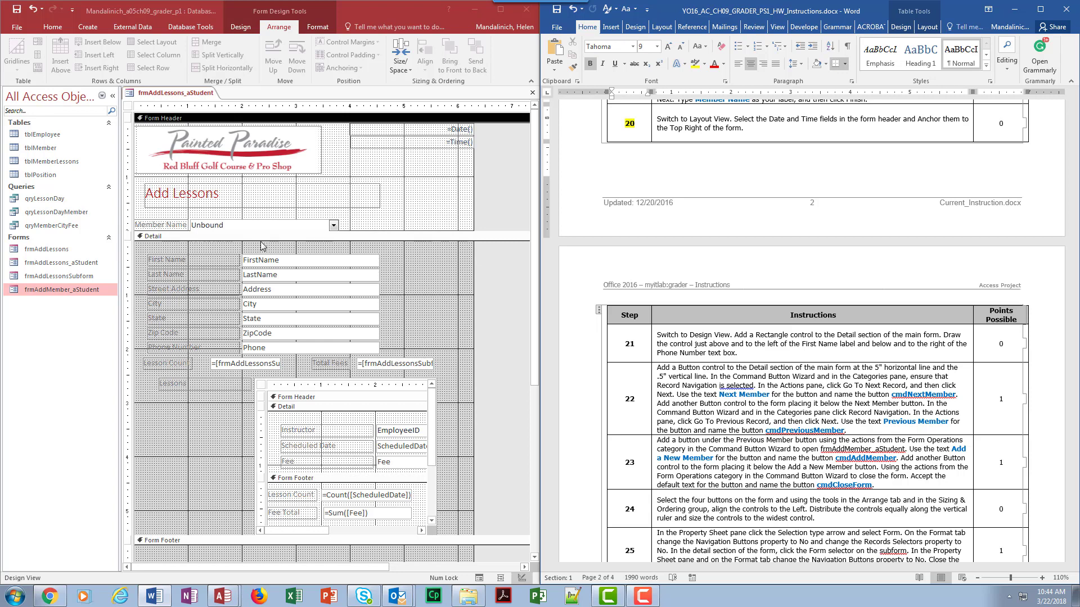
left_click(245, 30)
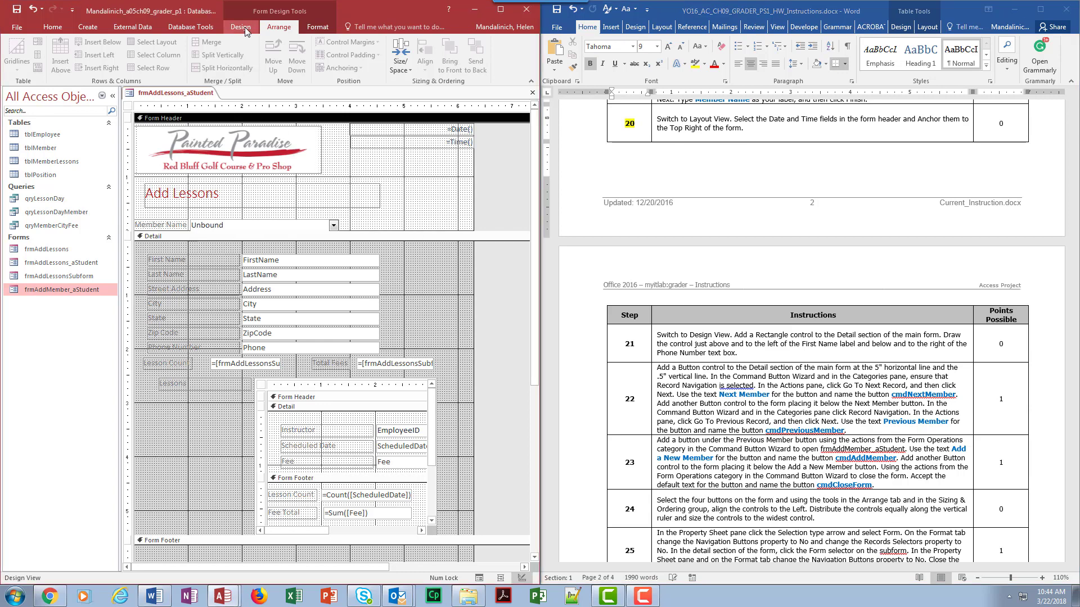
left_click(246, 31)
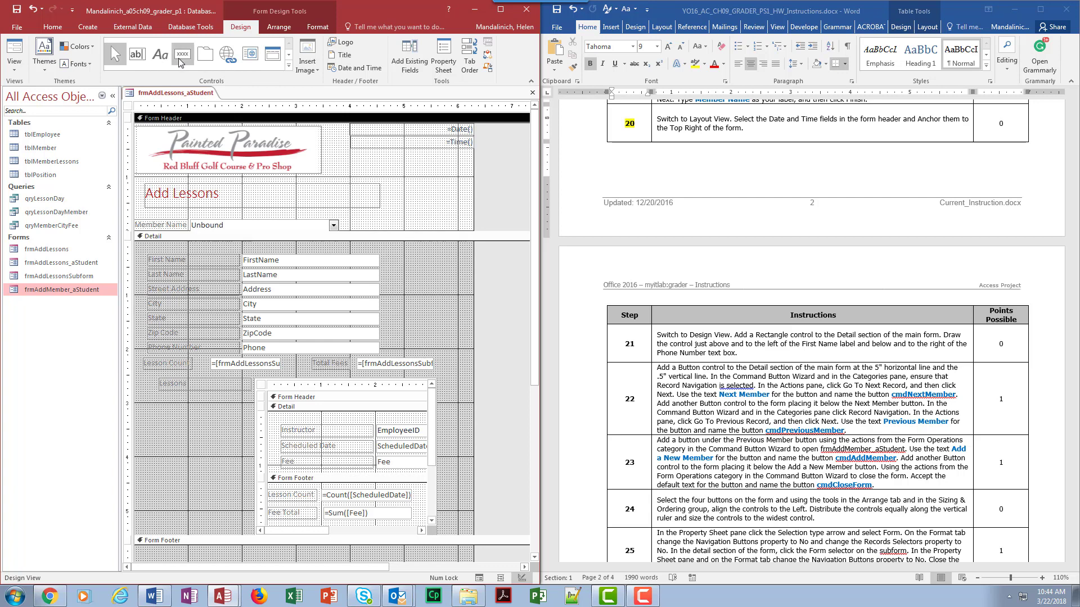
left_click(289, 66)
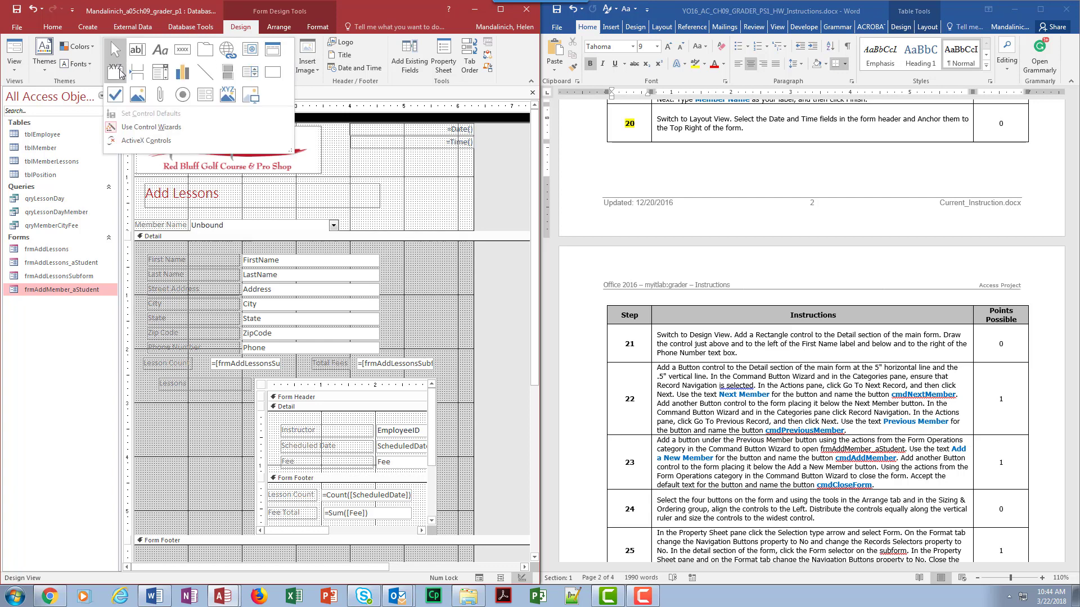
left_click(274, 73)
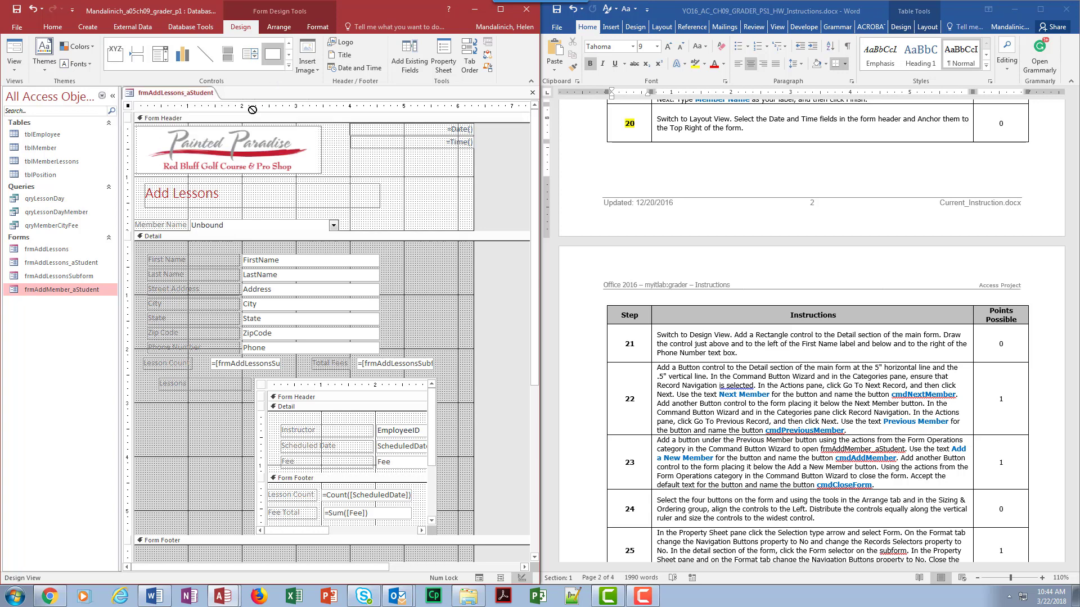
left_click_drag(139, 249, 389, 356)
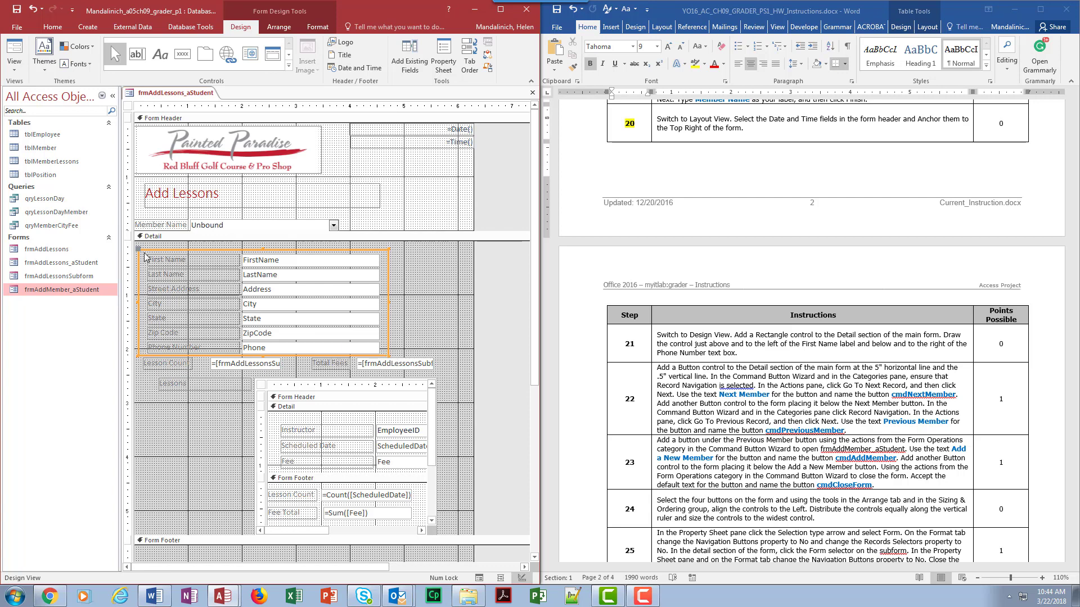
left_click_drag(138, 302, 141, 302)
left_click(445, 340)
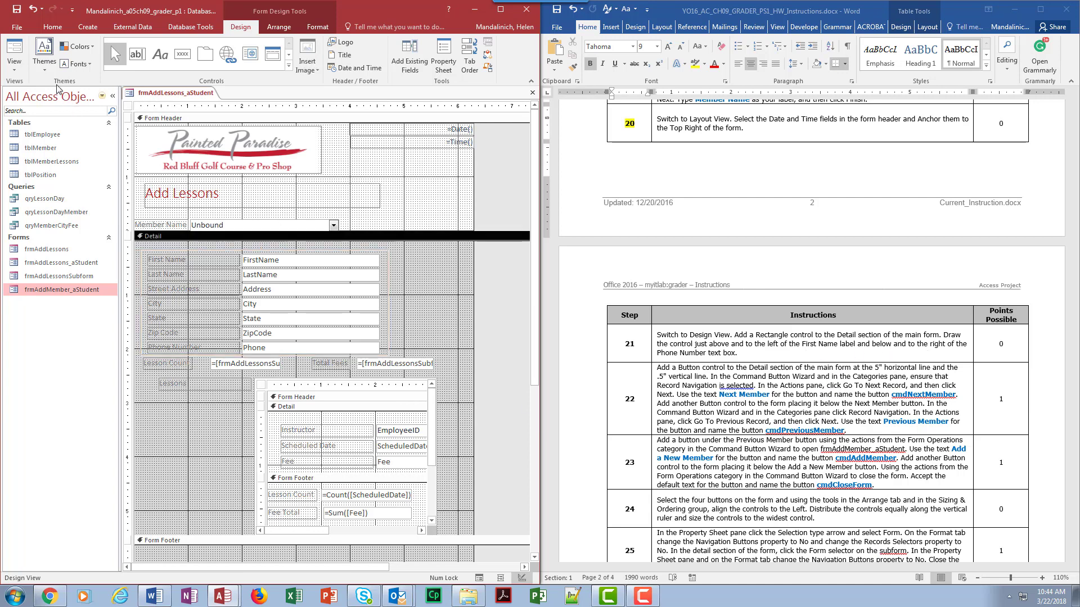
Step: Check the rectangle around the member fields in Form View and return the form to Design View
left_click(14, 53)
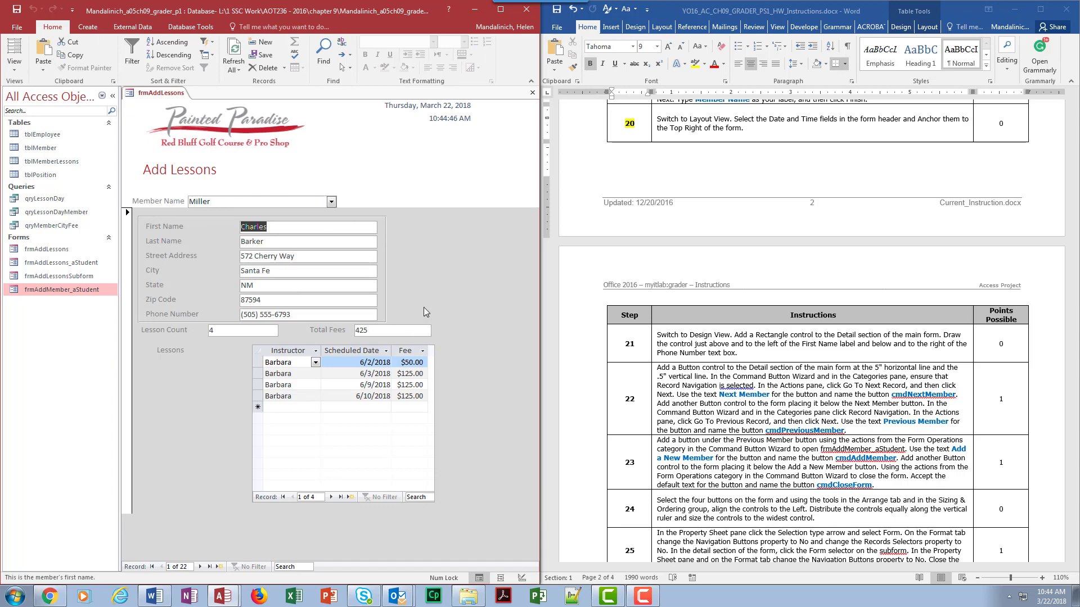
left_click(14, 62)
left_click(23, 135)
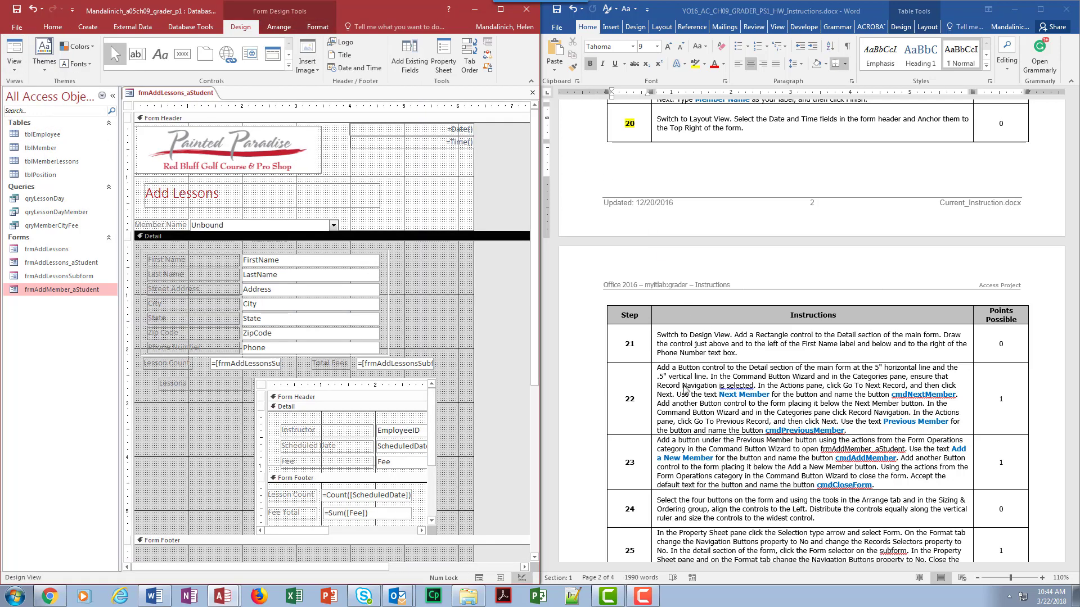
Step: Switch to the Word instructions and highlight step number 21 in yellow
left_click(620, 341)
left_click_drag(632, 343, 634, 344)
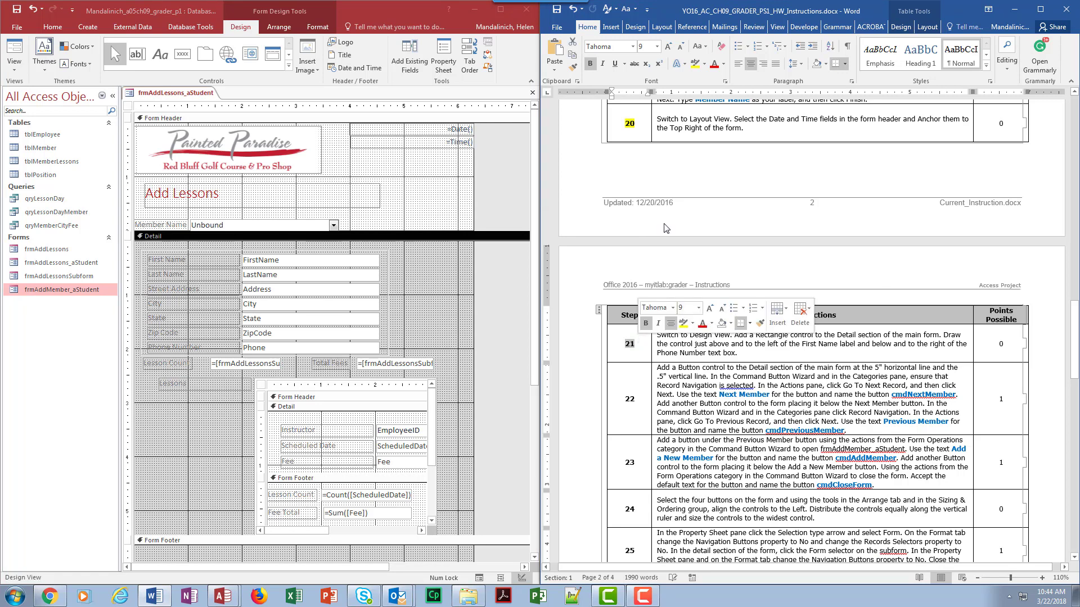
left_click(696, 65)
Step: In the Access form's Detail section, add a button at the 5-inch horizontal and .5-inch vertical lines with the Go To Next Record action
scroll(720, 437, "down", 6)
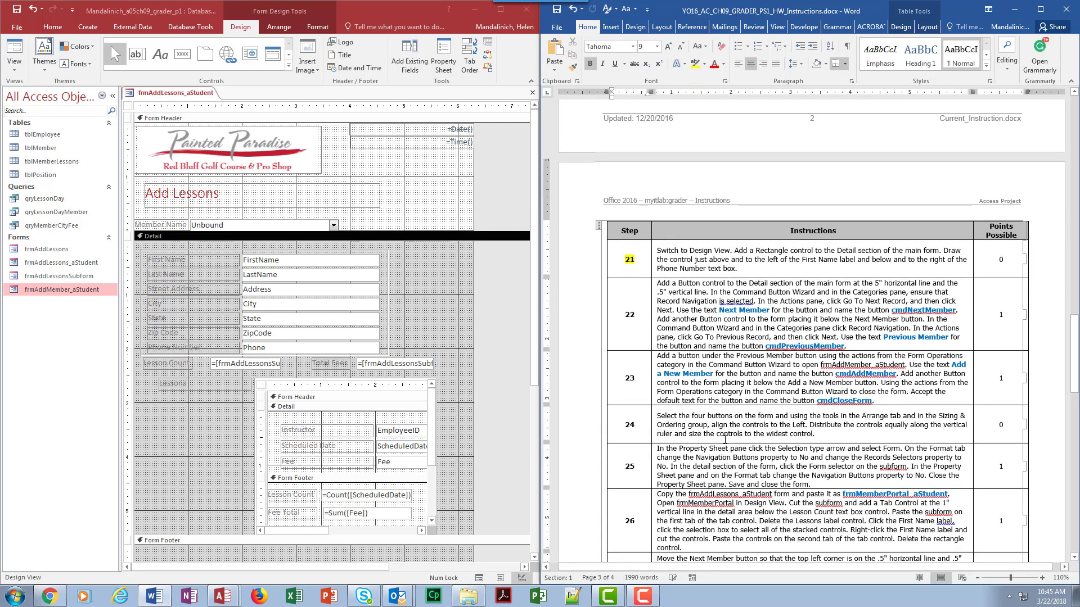
scroll(708, 253, "up", 2)
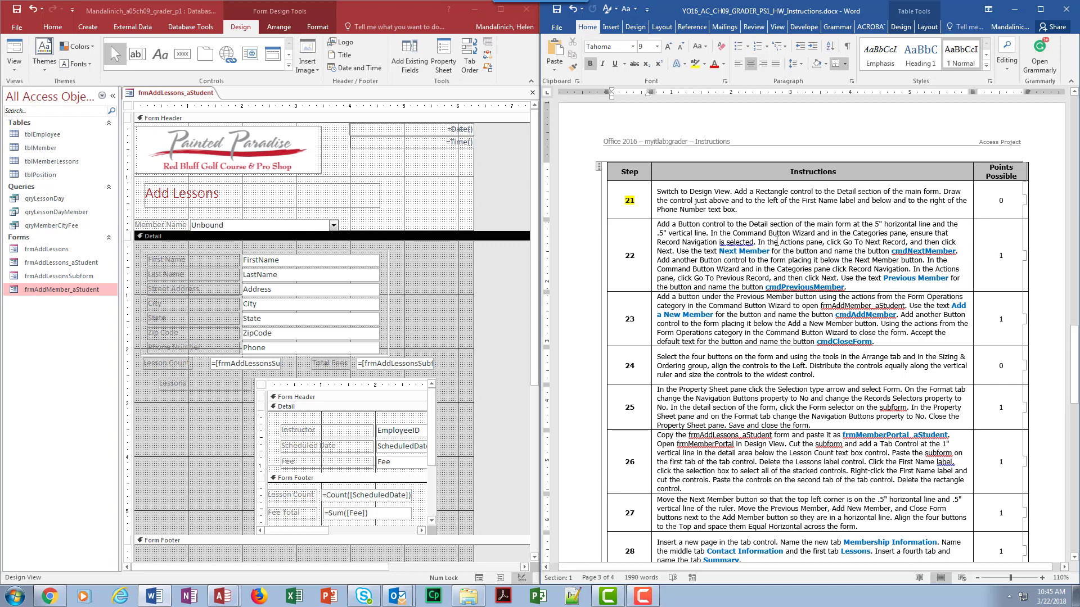
left_click(289, 68)
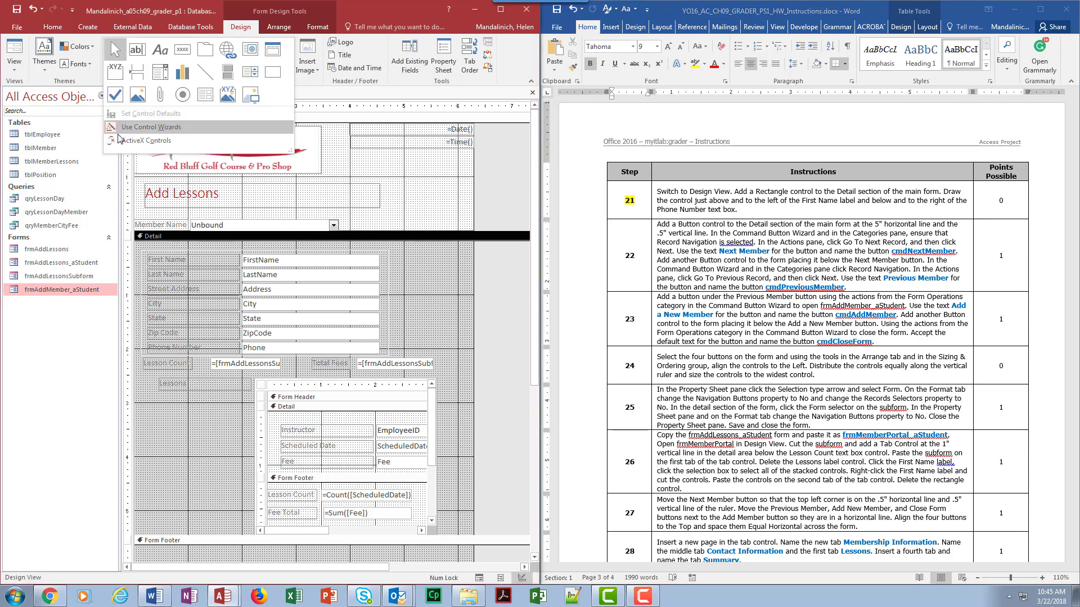
left_click(181, 53)
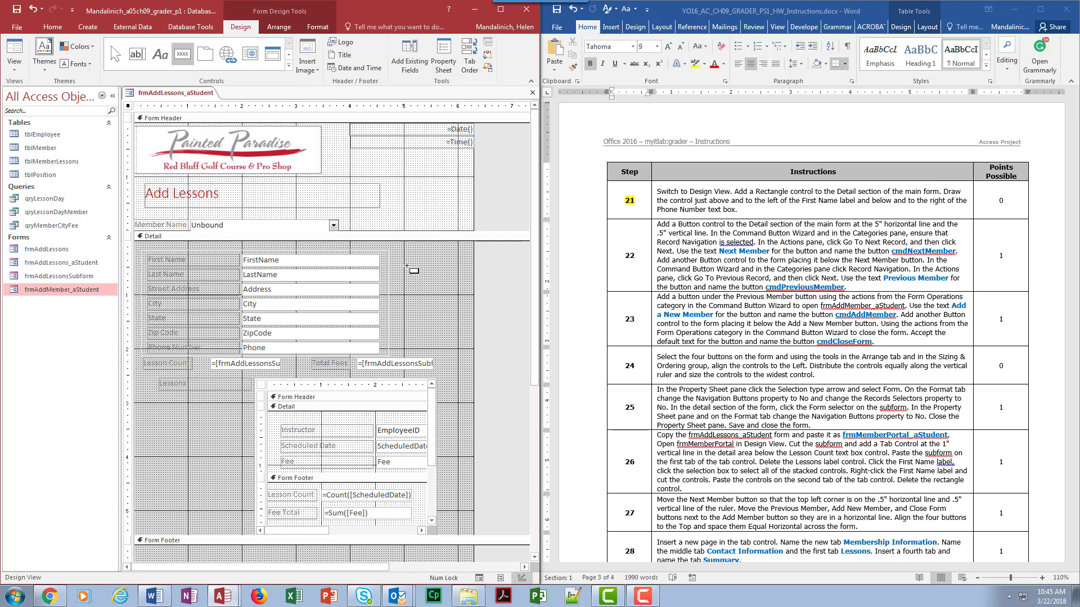
left_click_drag(404, 269, 471, 287)
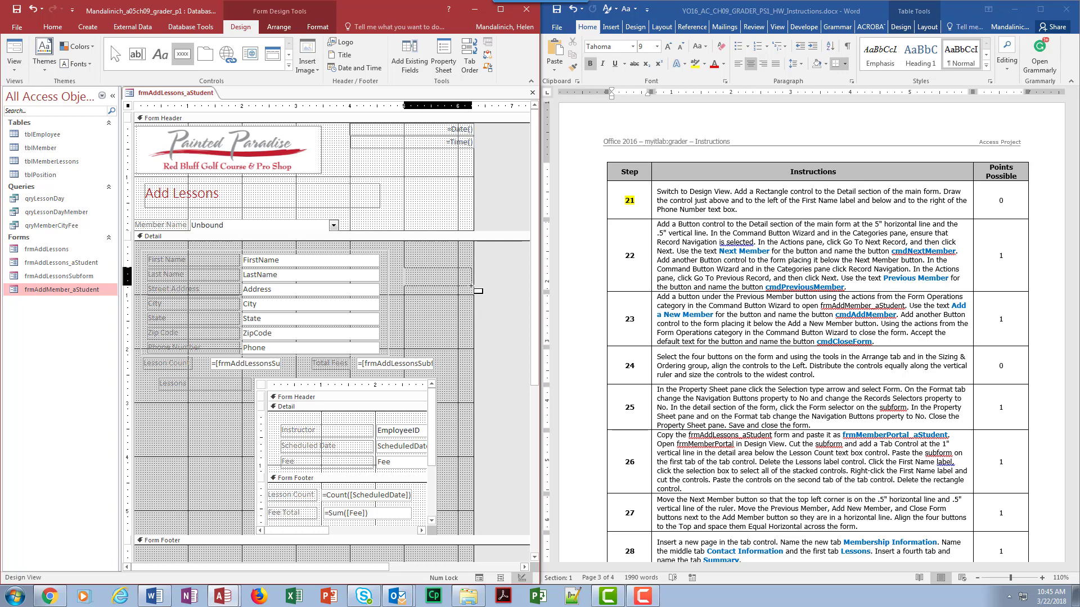
left_click_drag(471, 286, 471, 286)
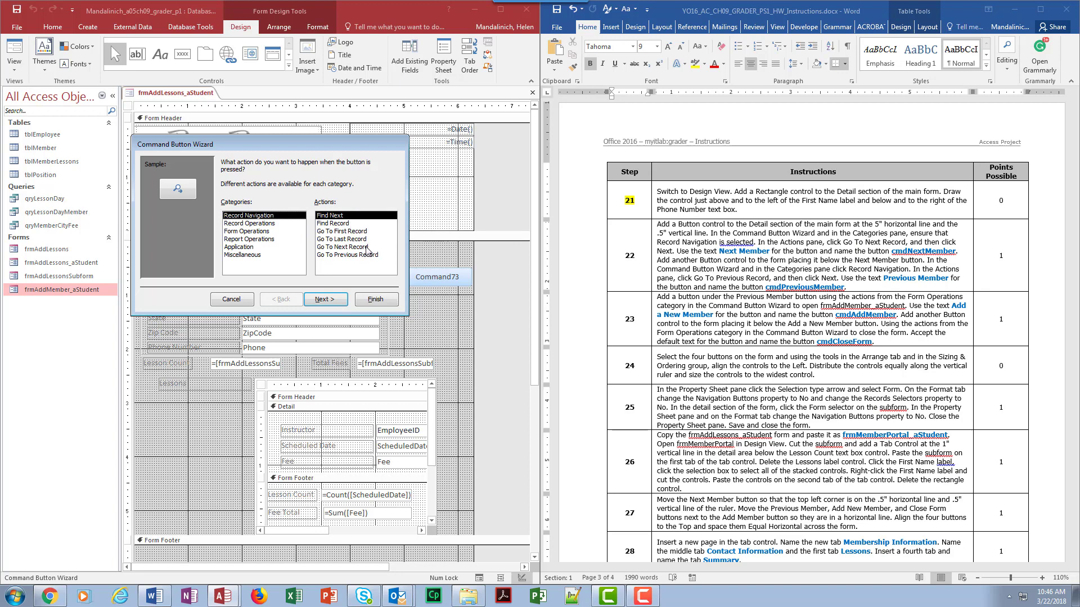
left_click(366, 248)
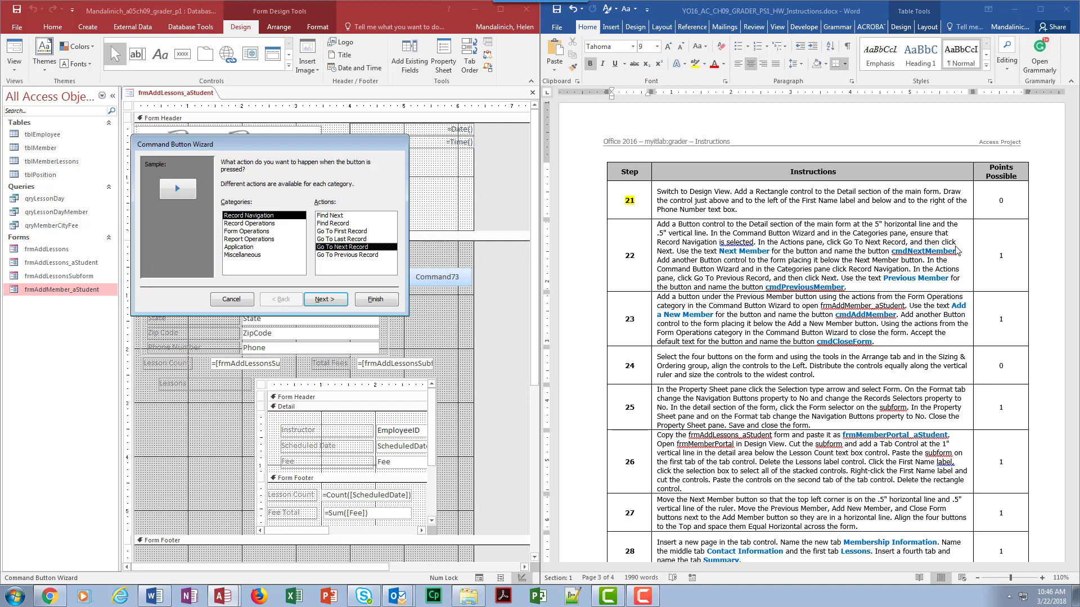
left_click(325, 299)
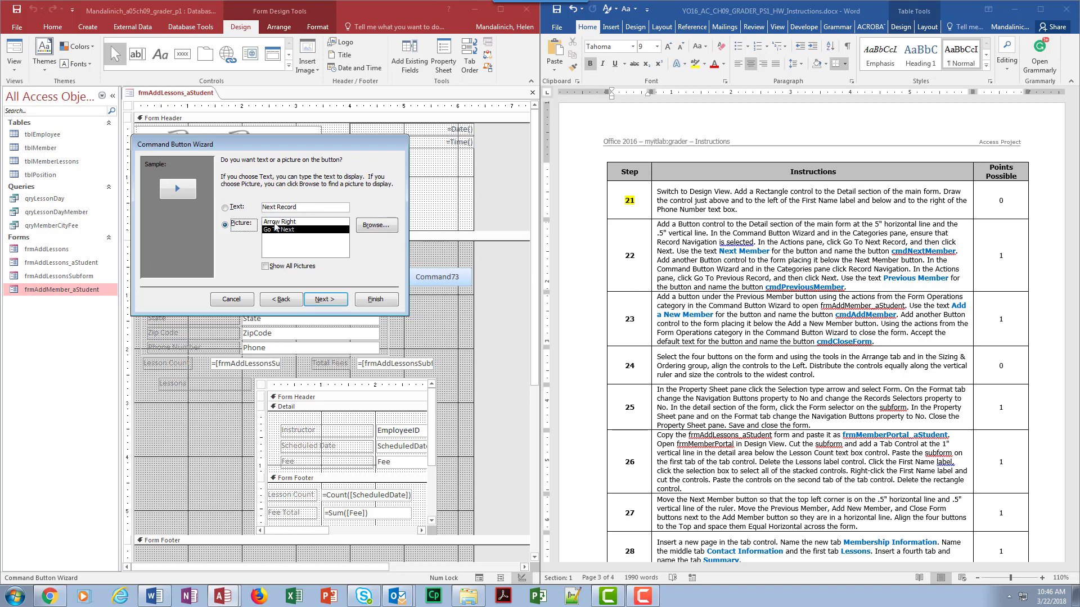
Step: Give the new button the text Next Member, name it cmdNextMember and finish the wizard
left_click(227, 207)
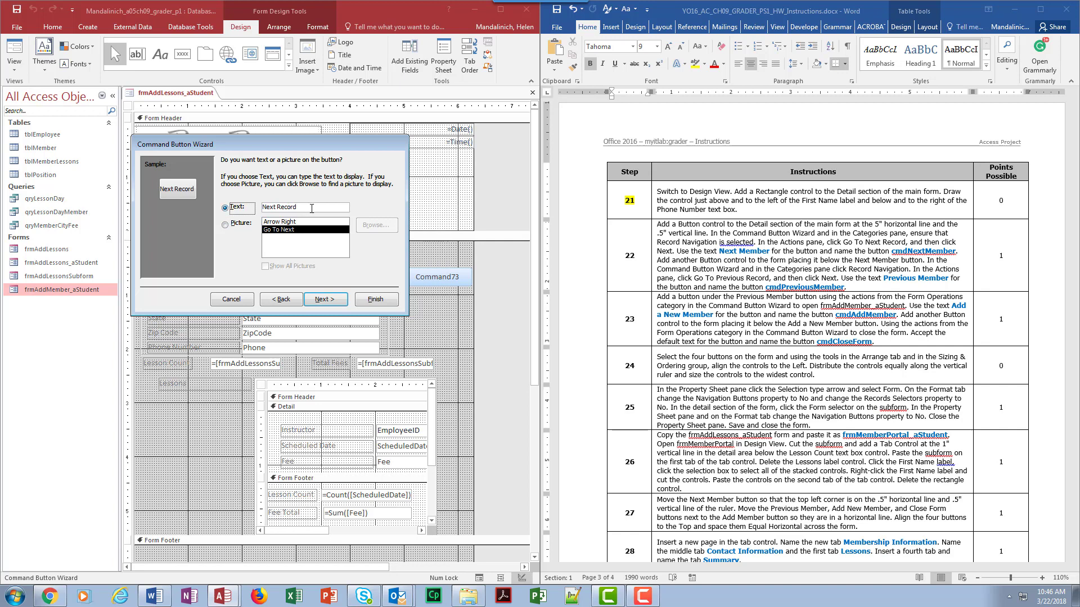
left_click_drag(267, 199, 225, 202)
type("Next Member")
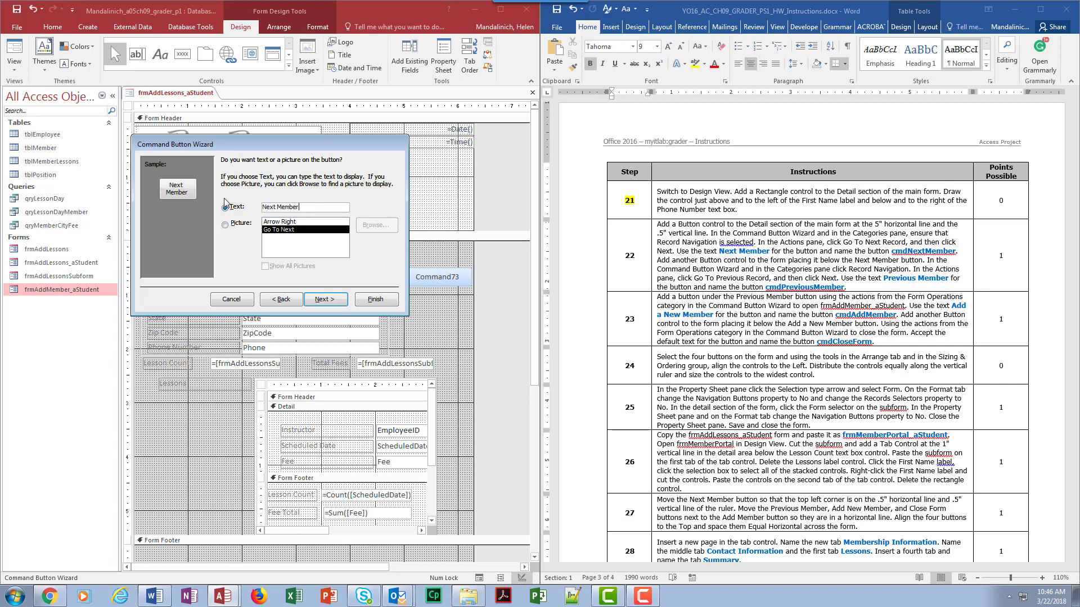
left_click(326, 299)
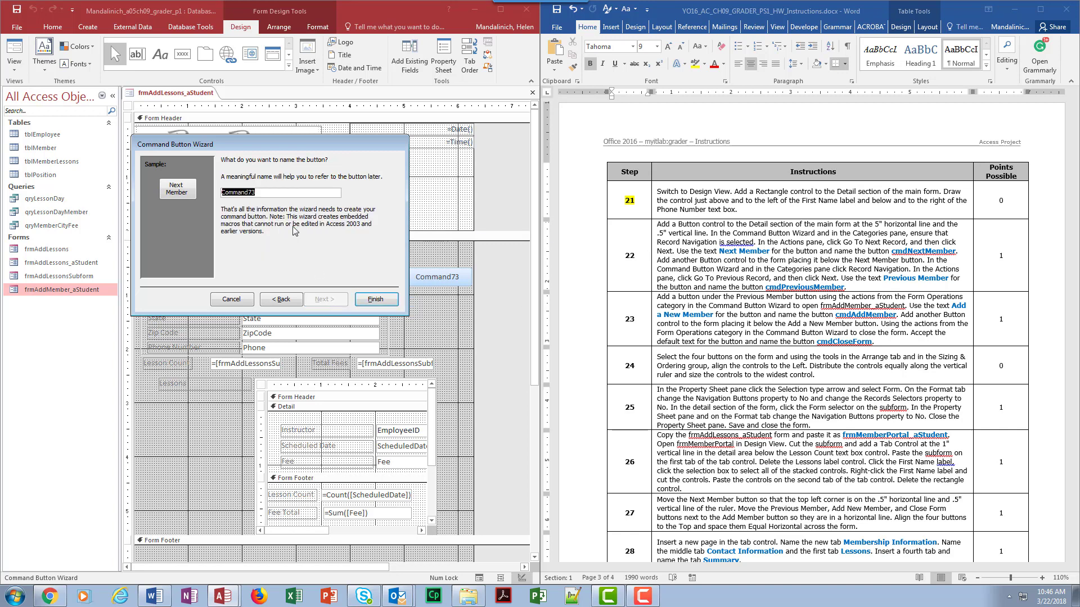
type("cmdNextMember")
left_click(373, 300)
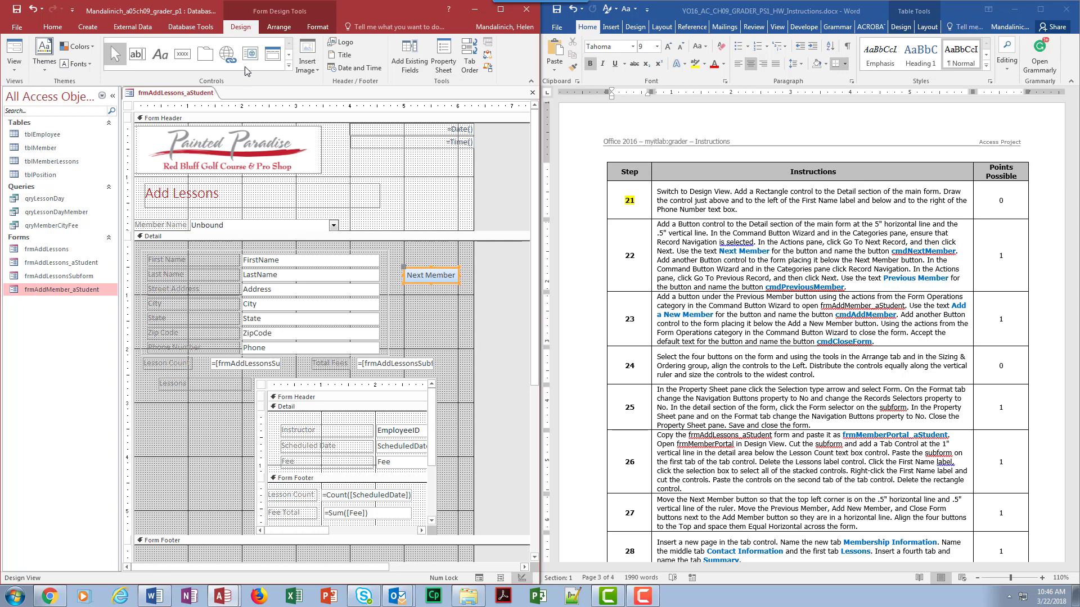
Step: Add another button directly below Next Member with the Record Navigation action Go To Previous Record
left_click(183, 55)
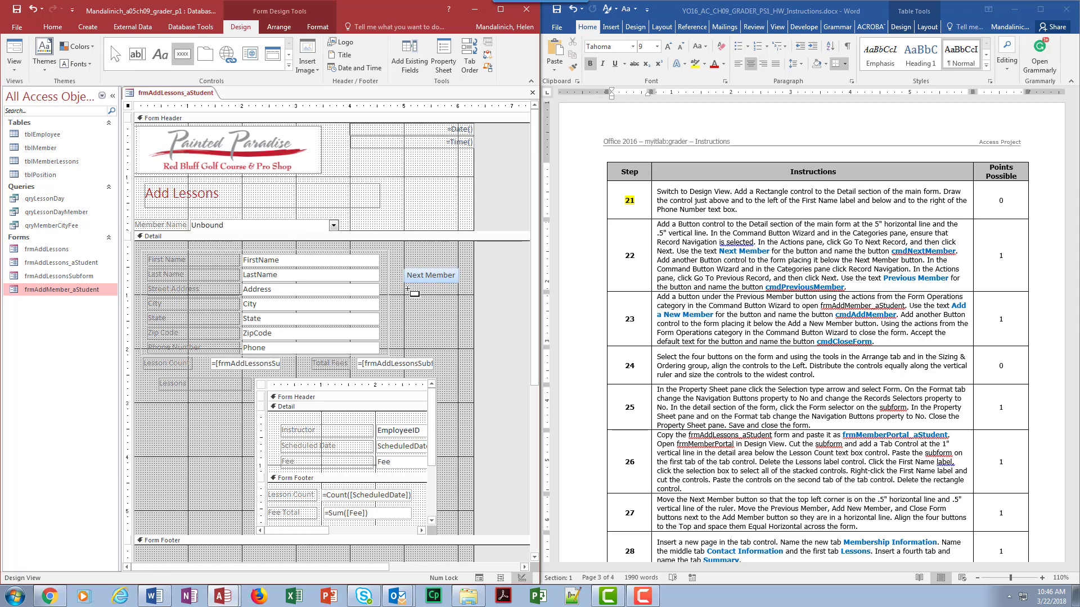
left_click_drag(405, 290, 457, 302)
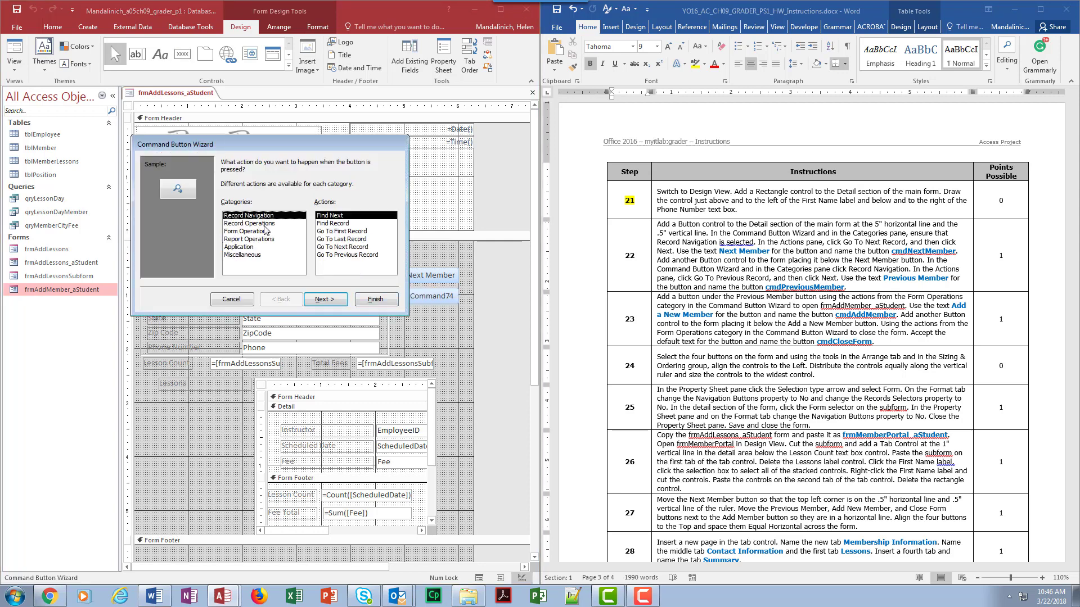
left_click(350, 255)
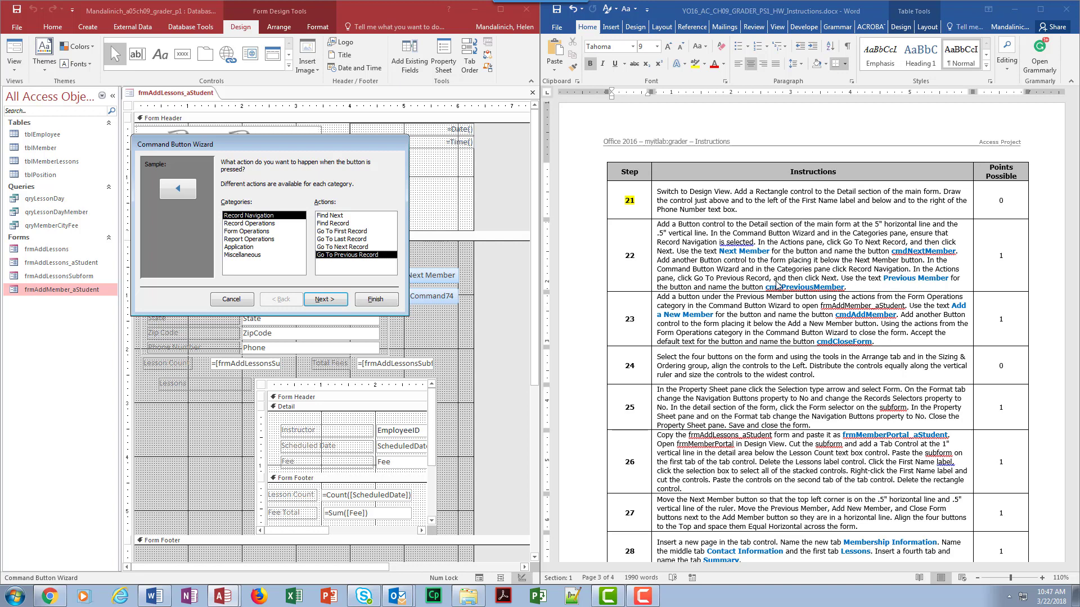
left_click(326, 299)
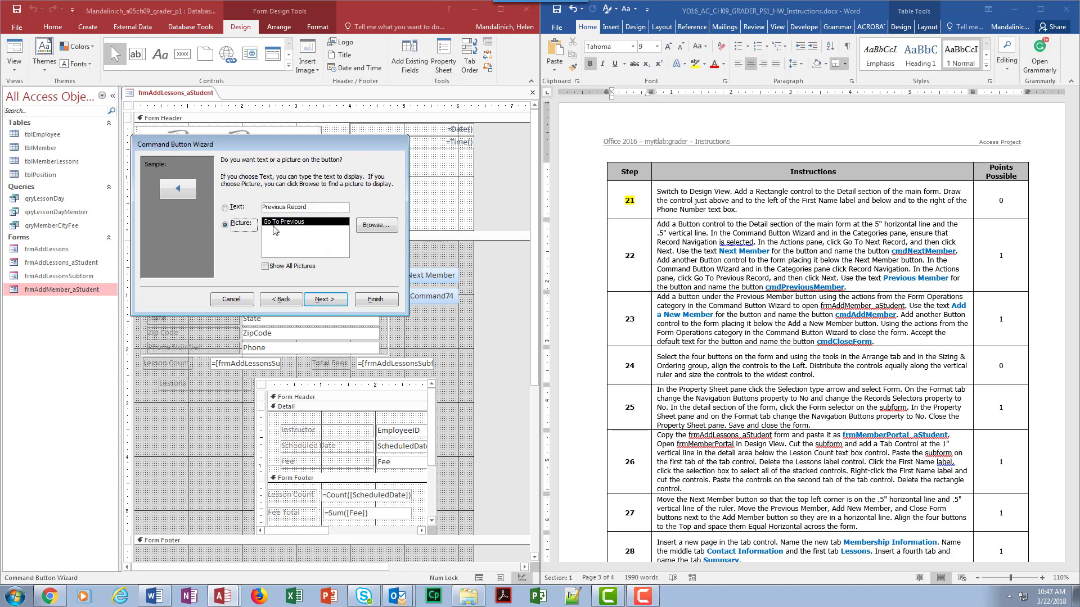
Step: Use text instead of a picture on the second button and set it to Previous Member
left_click(226, 207)
left_click_drag(308, 207, 227, 208)
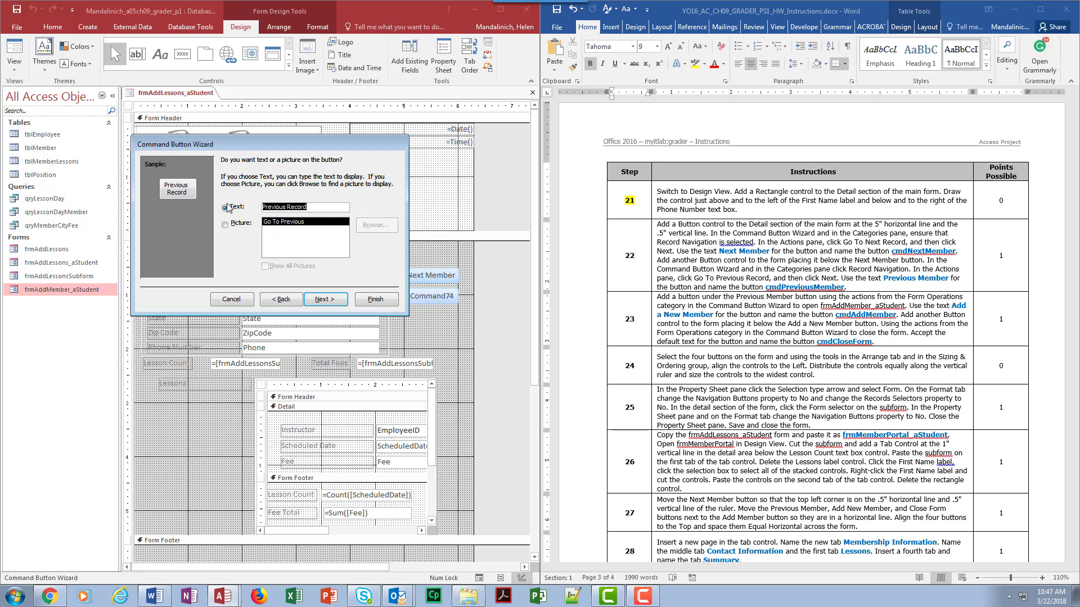
type("Previous Member")
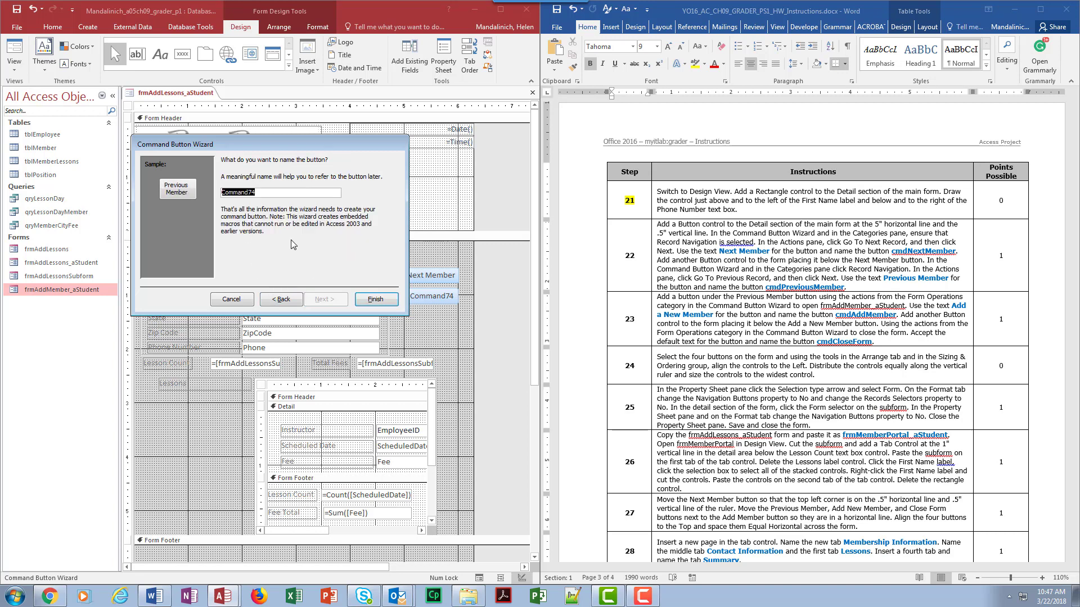
Step: Name the Previous Member button cmdPreviousMember and finish the wizard
left_click(325, 299)
type("cmdPreviousMember")
left_click(376, 299)
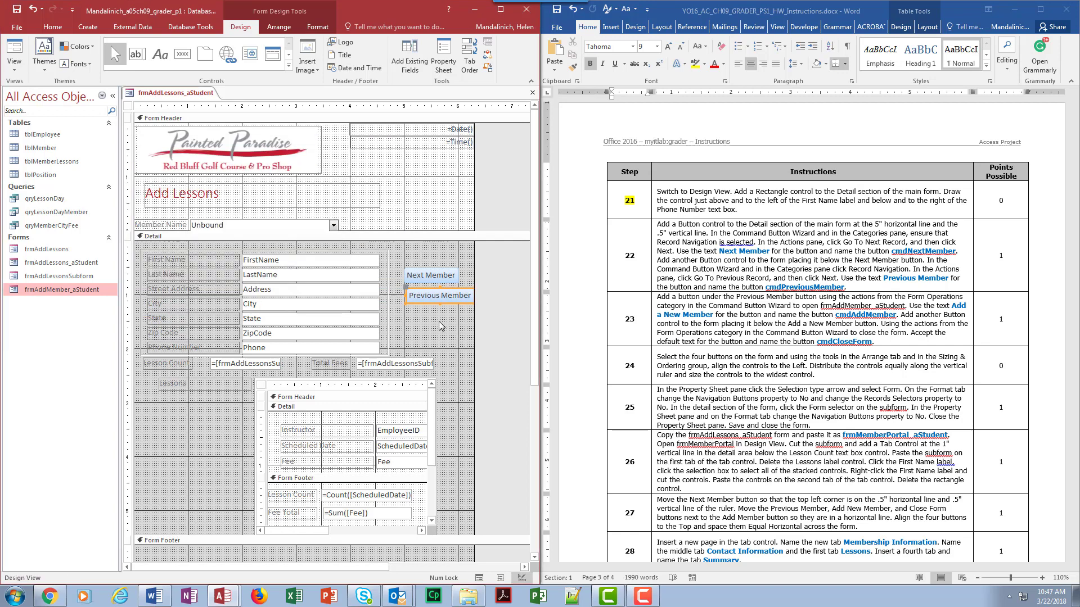
Step: Align the Next Member and Previous Member buttons to the left and size both to the widest
left_click_drag(414, 257, 446, 335)
left_click(286, 28)
left_click(426, 59)
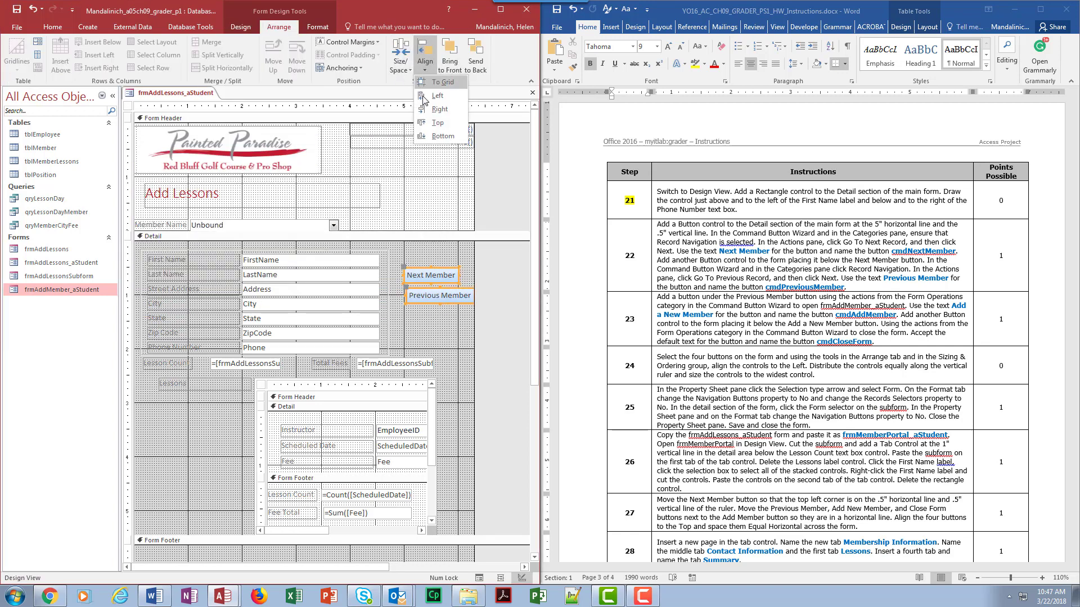
left_click(436, 95)
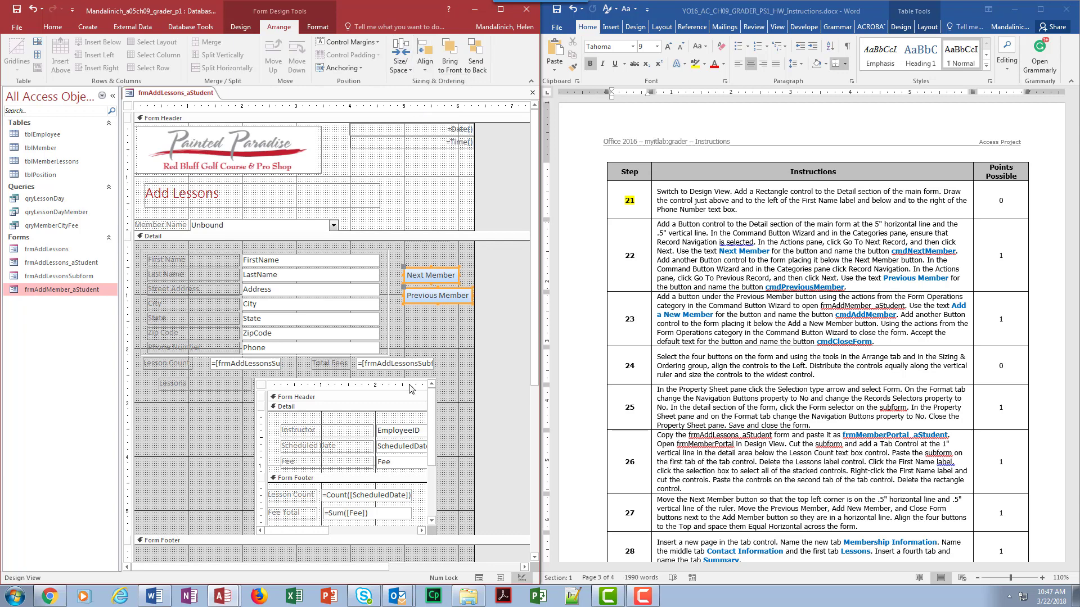
left_click(400, 63)
left_click(422, 148)
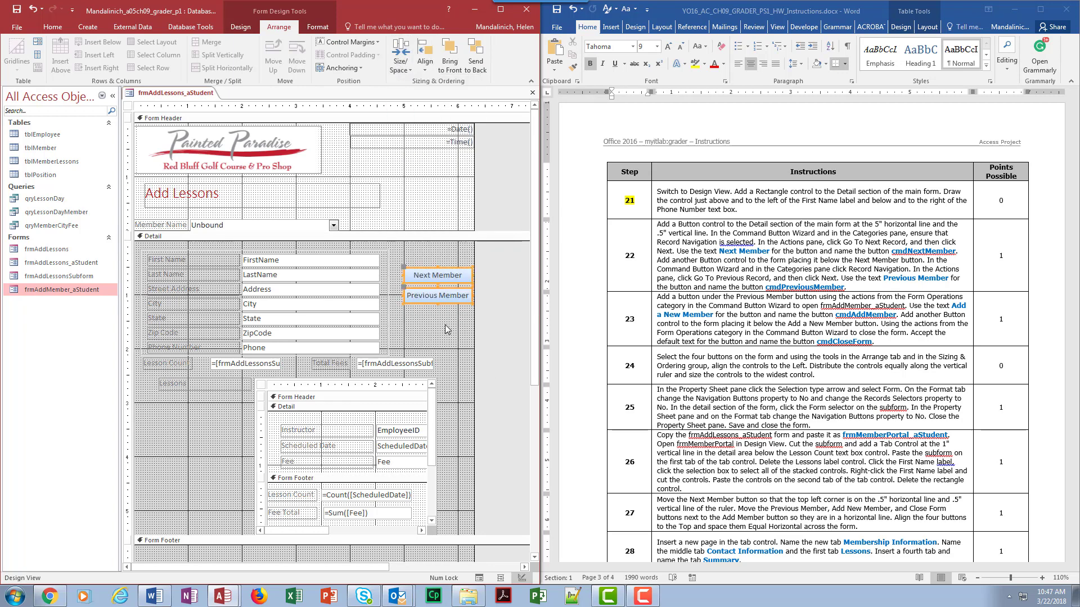
left_click(478, 397)
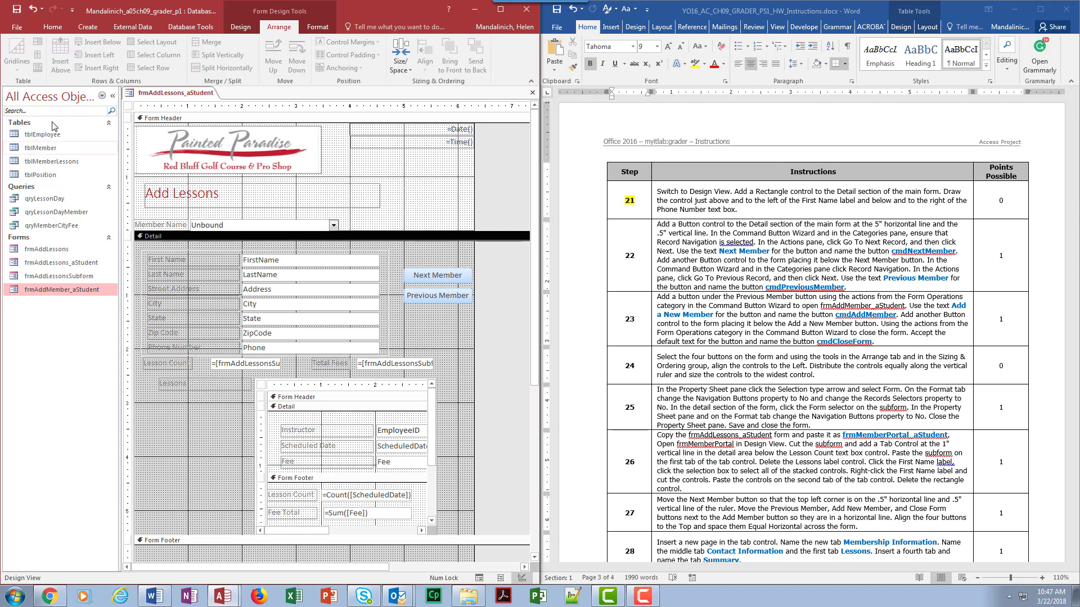
Step: Test the Next Member and Previous Member buttons by moving between records in Form View, and return to Design View
left_click(39, 22)
left_click(14, 54)
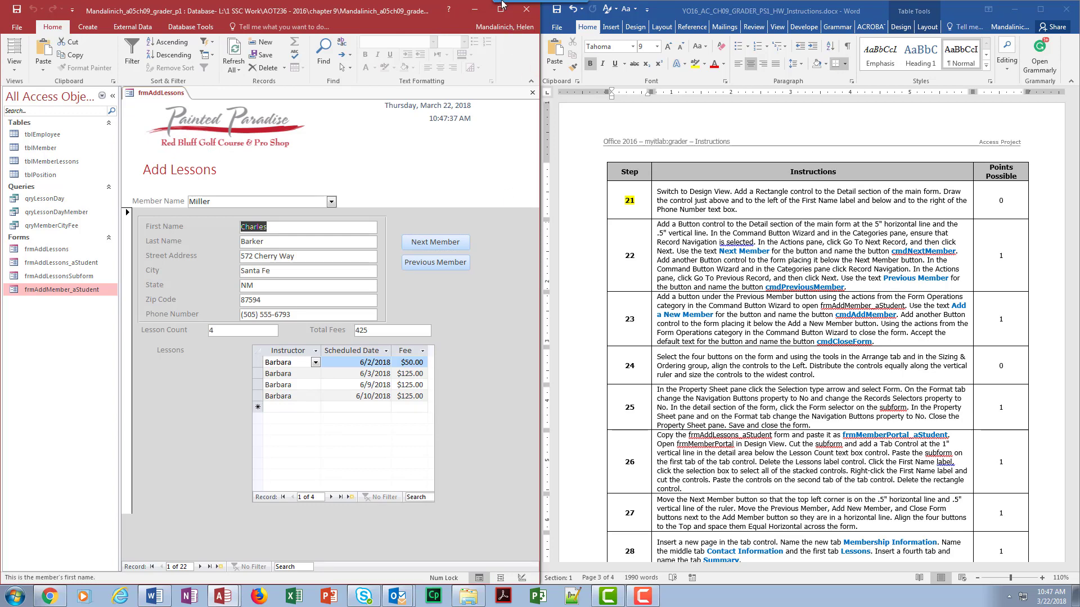
left_click(460, 238)
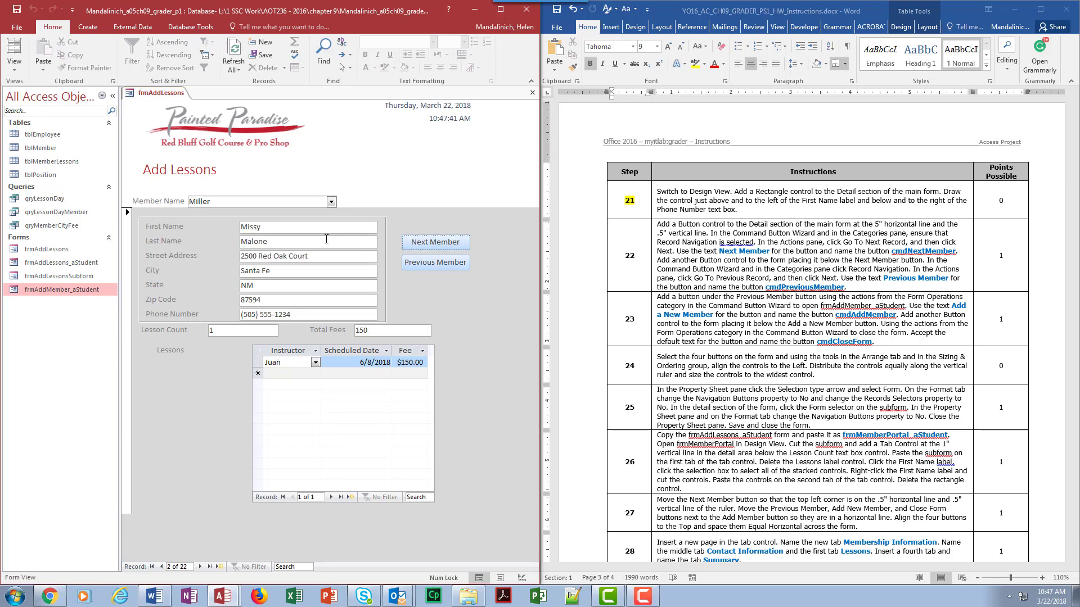
left_click(420, 264)
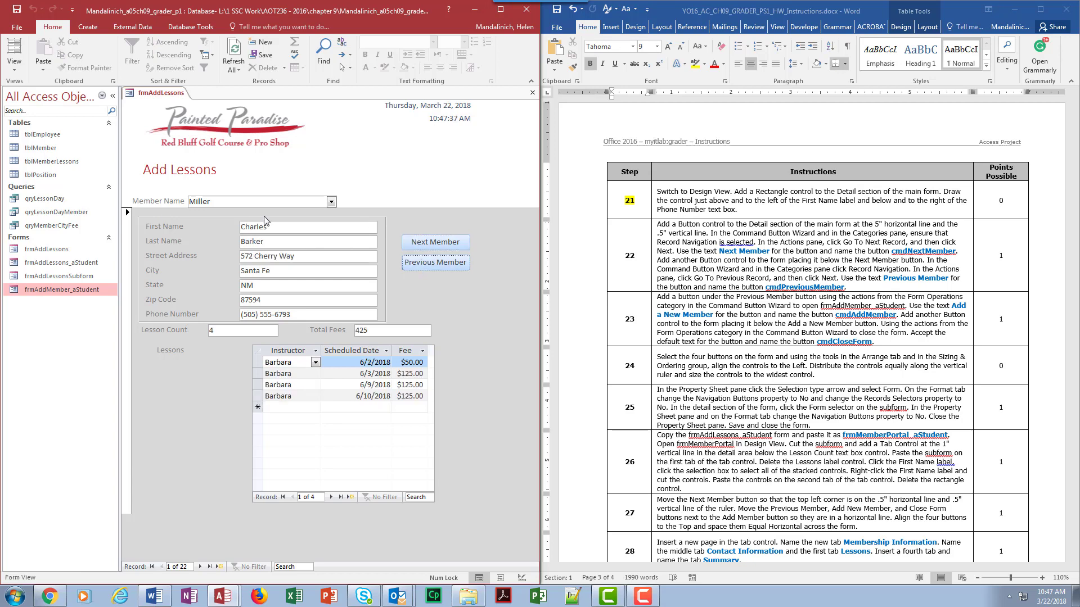
left_click(413, 241)
left_click(419, 265)
left_click(424, 248)
left_click(421, 265)
left_click(425, 243)
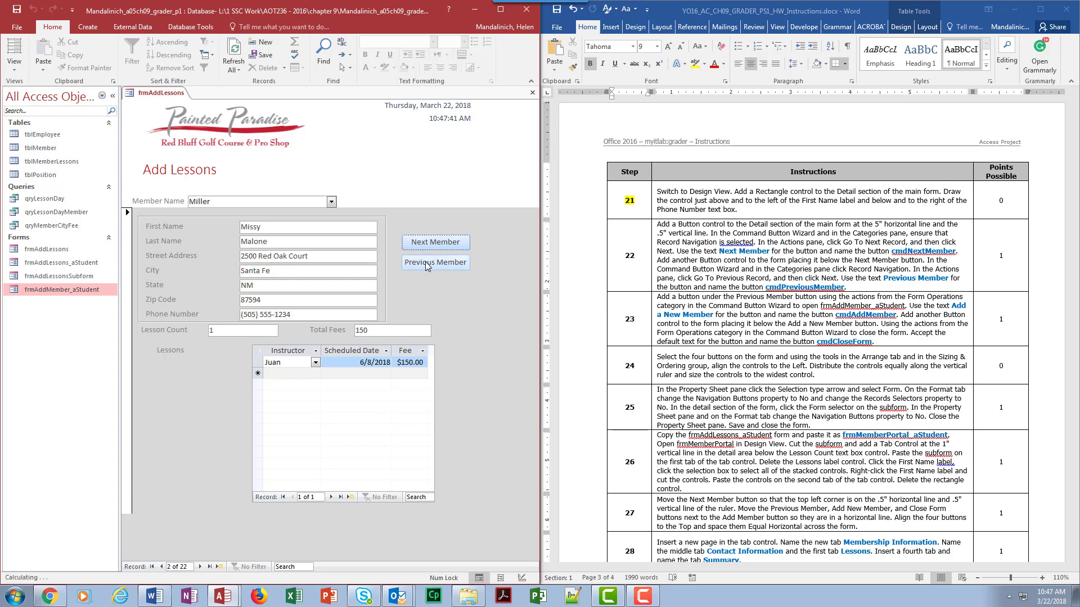
left_click(425, 262)
left_click(426, 242)
left_click(14, 62)
left_click(42, 137)
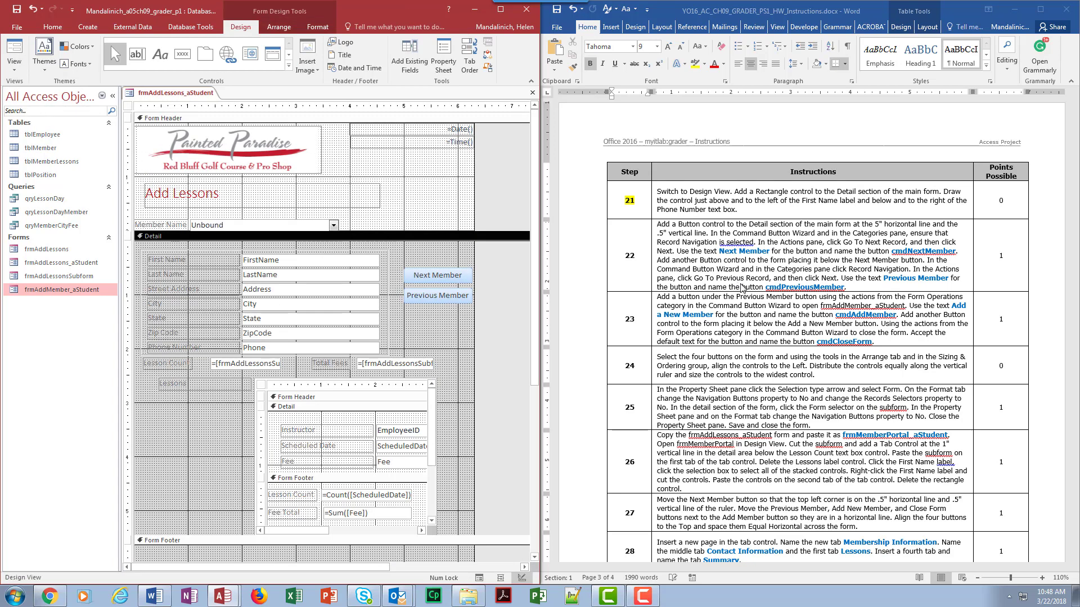
Step: In the Word instructions document, highlight step number 22 in yellow to mark it as done
left_click(641, 255)
double_click(626, 255)
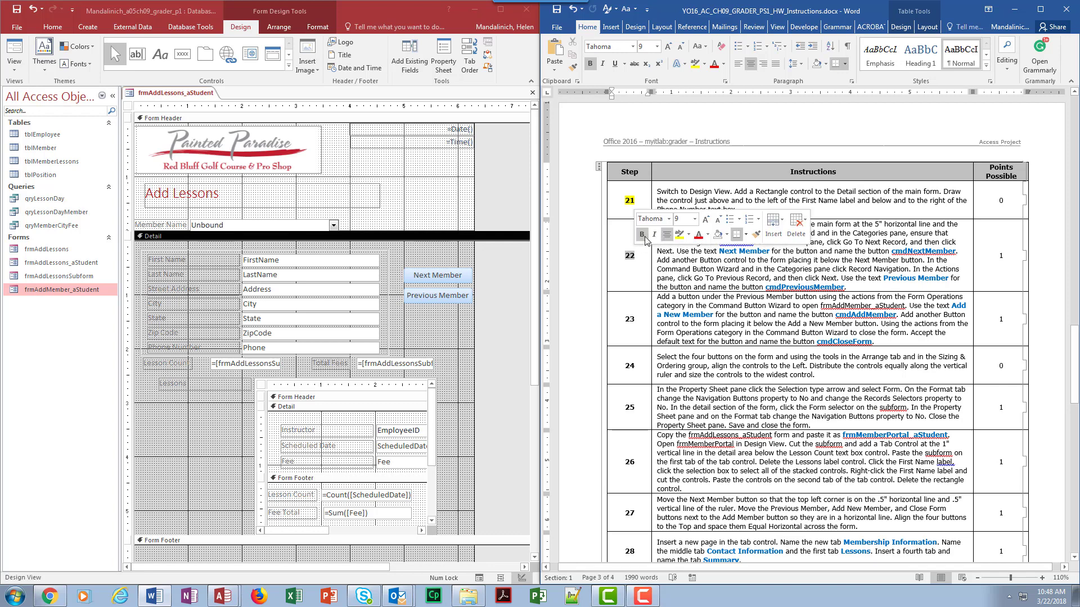
left_click(695, 63)
left_click(682, 315)
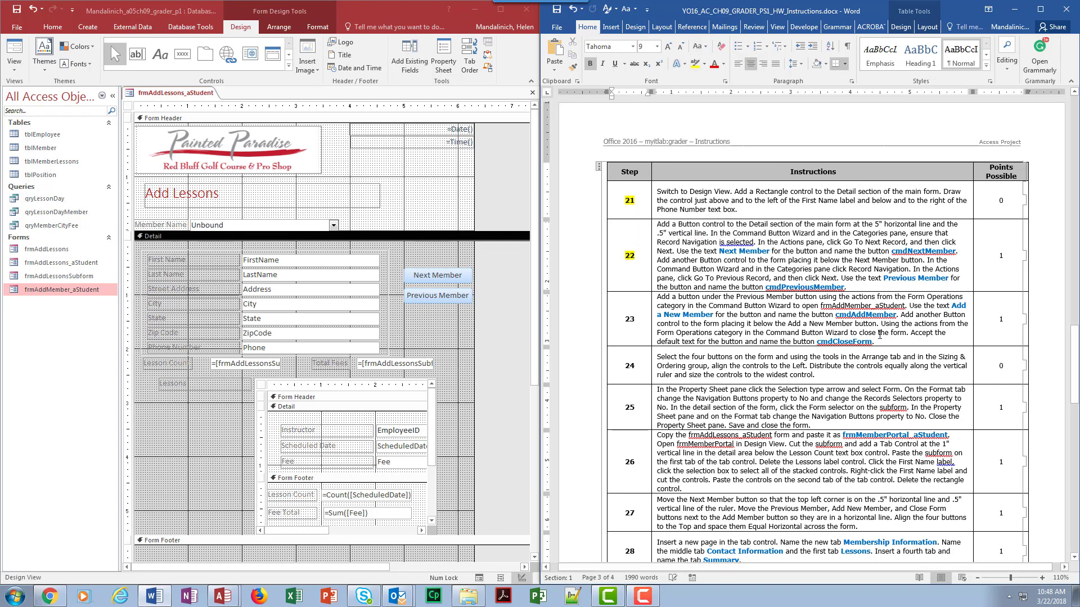